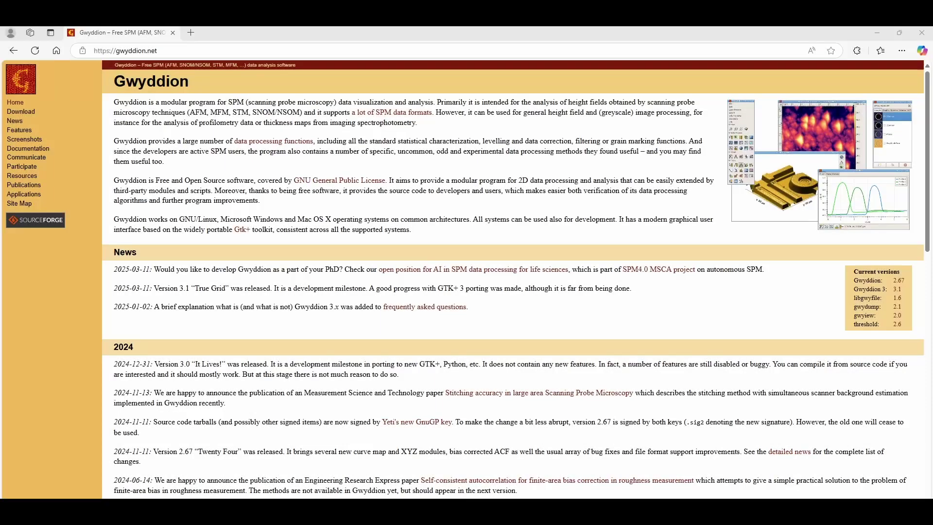
Step: Look through the Gwyddion website and its screenshots page, and the Blender-Colormaps readme on GitHub
{"action": "scroll", "coordinate": [386, 141], "scroll_direction": "down", "scroll_amount": 2}
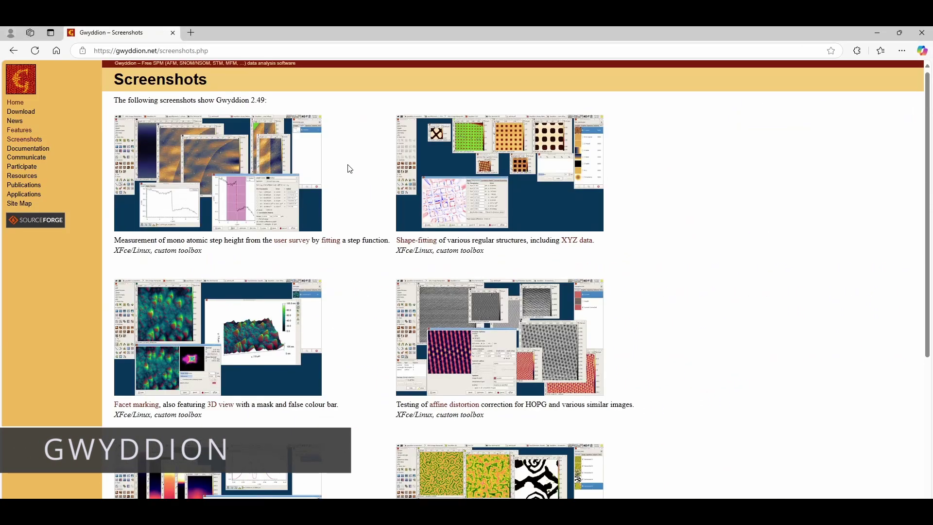
{"action": "scroll", "coordinate": [348, 168], "scroll_direction": "down", "scroll_amount": 3}
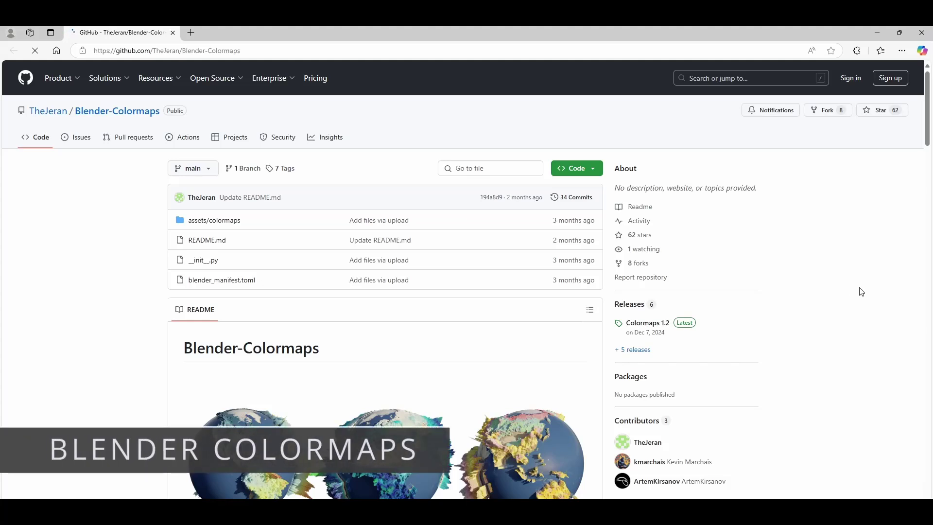
{"action": "scroll", "coordinate": [862, 291], "scroll_direction": "down", "scroll_amount": 4}
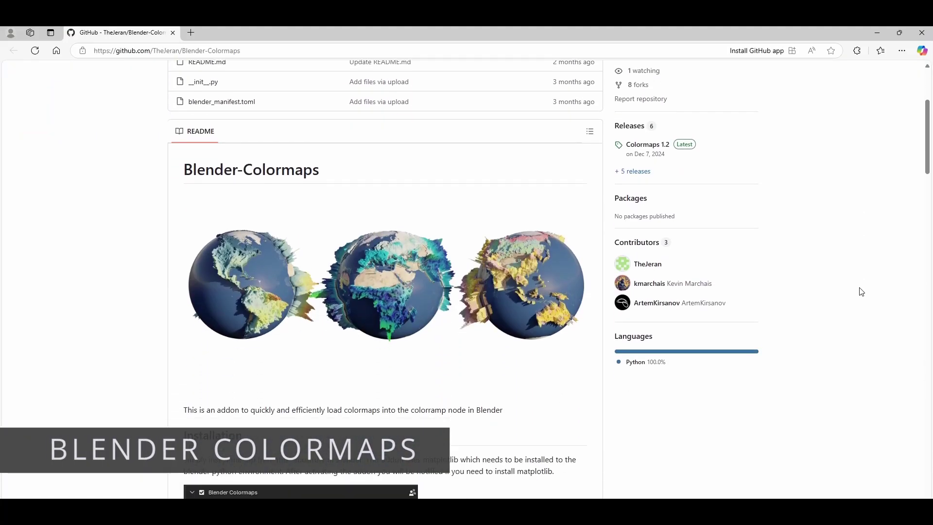
{"action": "scroll", "coordinate": [861, 291], "scroll_direction": "down", "scroll_amount": 4}
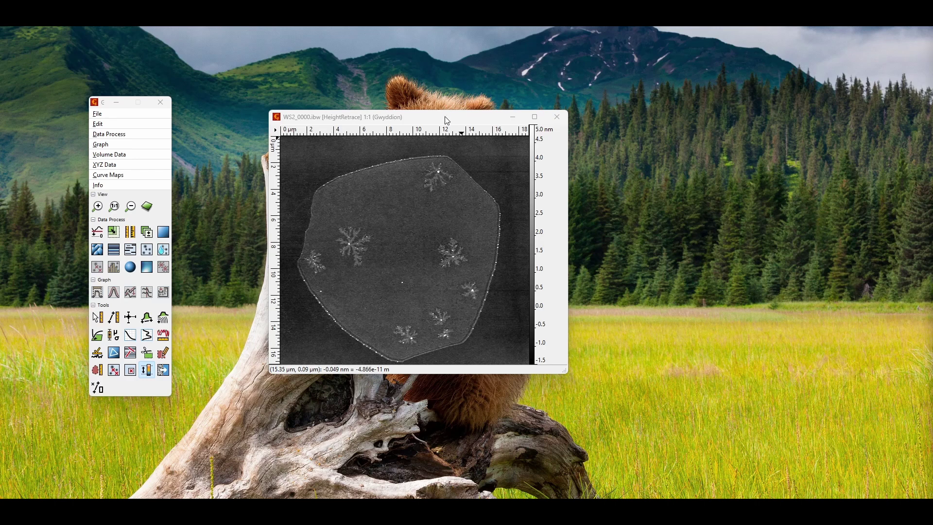
Step: Export the HeightRetrace image of WS2_0000.ibw as a 16-bit grayscale PNG named WS2_0000_data.png
{"action": "left_click_drag", "start_coordinate": [447, 118], "coordinate": [410, 121]}
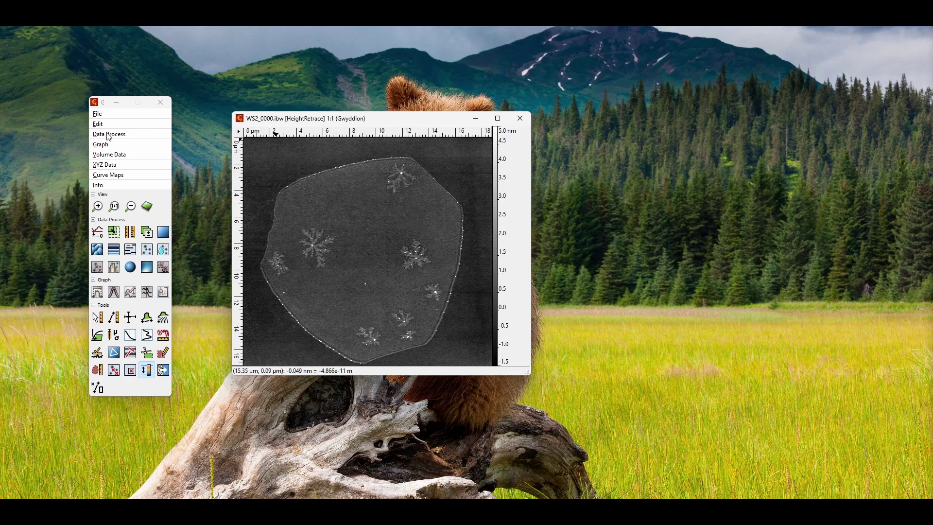
{"action": "left_click", "coordinate": [98, 113]}
{"action": "left_click", "coordinate": [104, 165]}
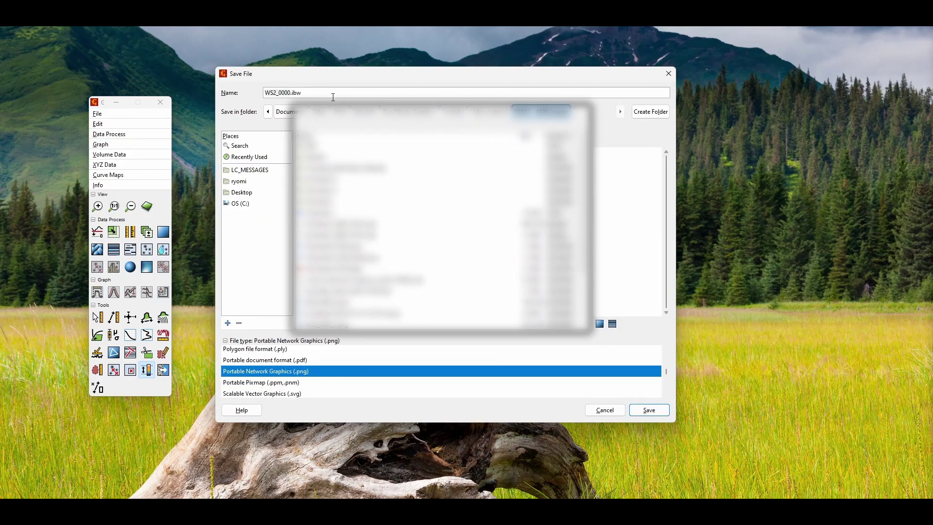
{"action": "key", "text": "Return"}
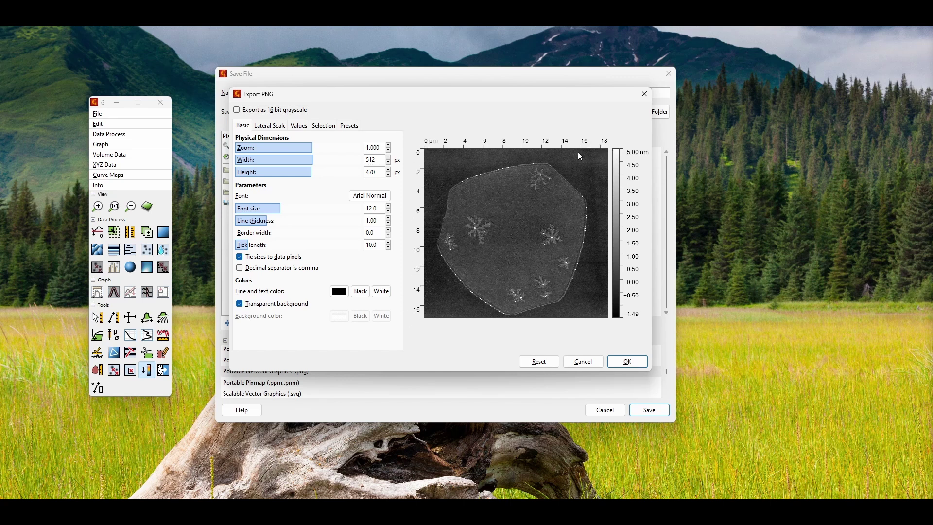
{"action": "left_click", "coordinate": [238, 110]}
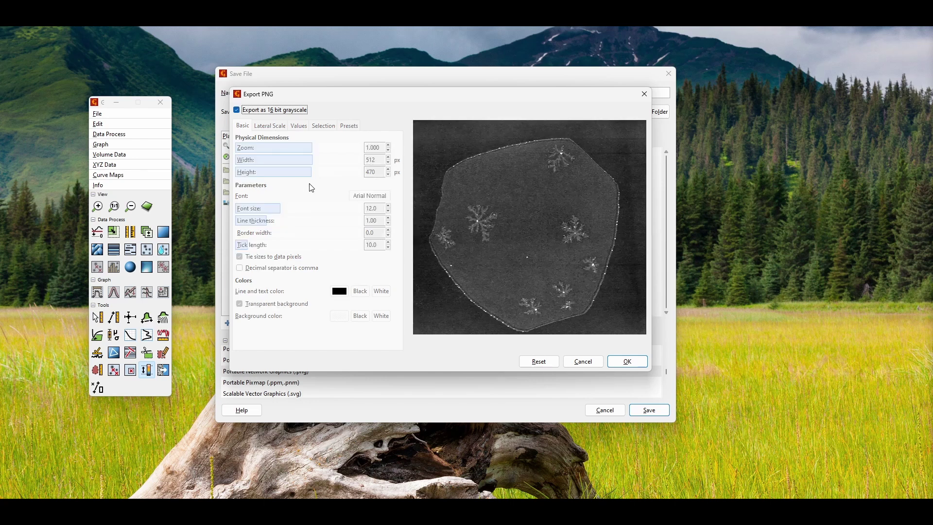
{"action": "left_click", "coordinate": [637, 367]}
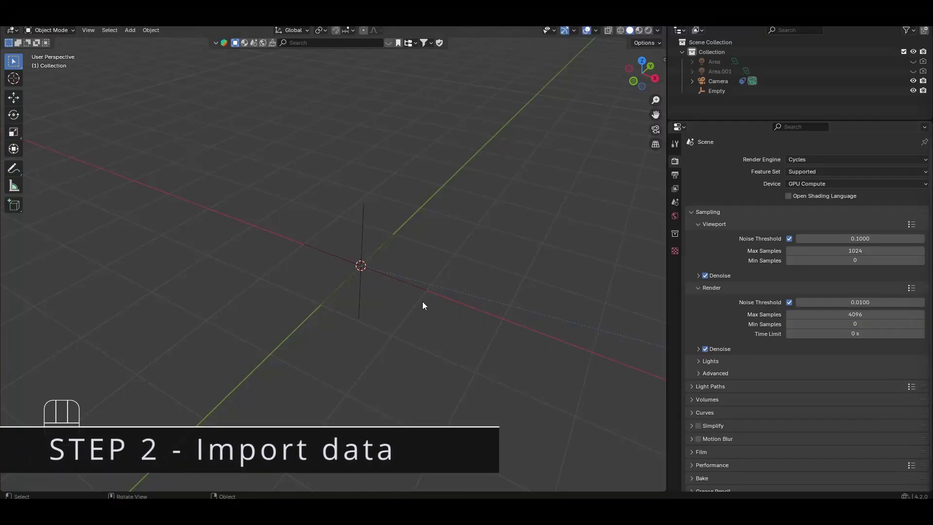
Step: Switch to Blender and add a plane mesh at the scene origin
{"action": "middle_click_drag", "start_coordinate": [422, 305], "coordinate": [431, 297], "text": "shift"}
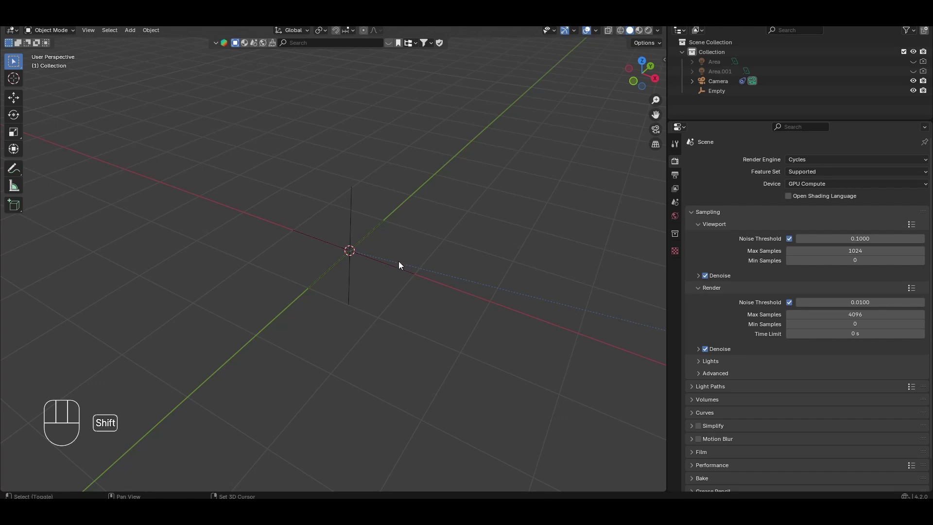
{"action": "key", "text": "shift+a"}
{"action": "mouse_move", "coordinate": [398, 262]}
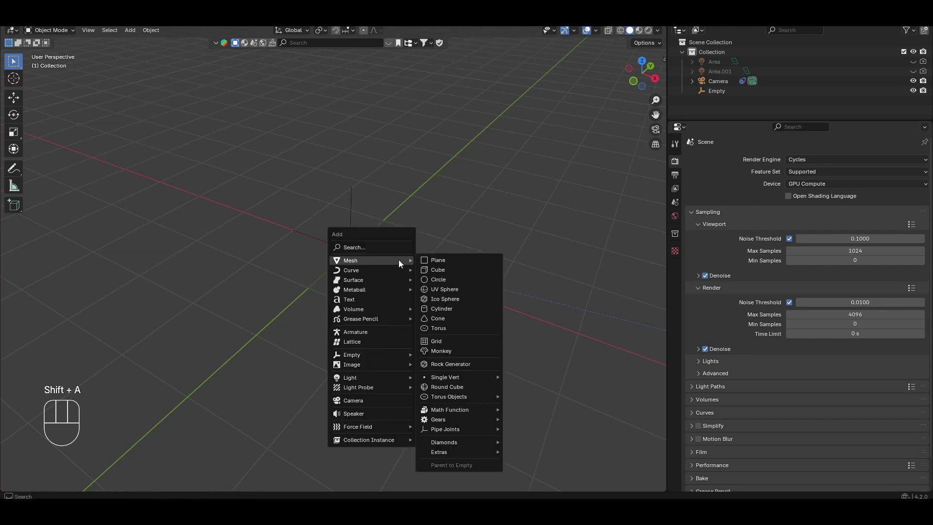
{"action": "left_click", "coordinate": [443, 261]}
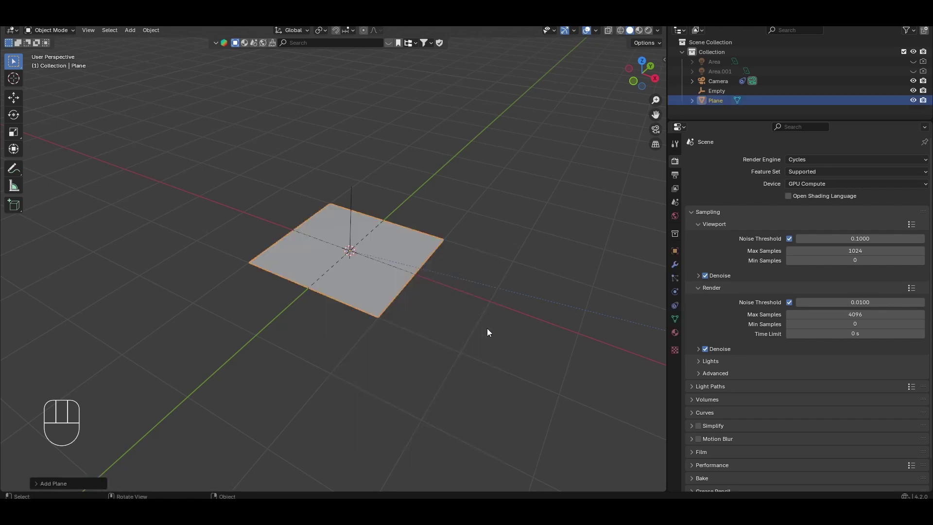
{"action": "middle_click_drag", "start_coordinate": [403, 251], "coordinate": [387, 302]}
{"action": "middle_click_drag", "start_coordinate": [194, 333], "coordinate": [483, 375]}
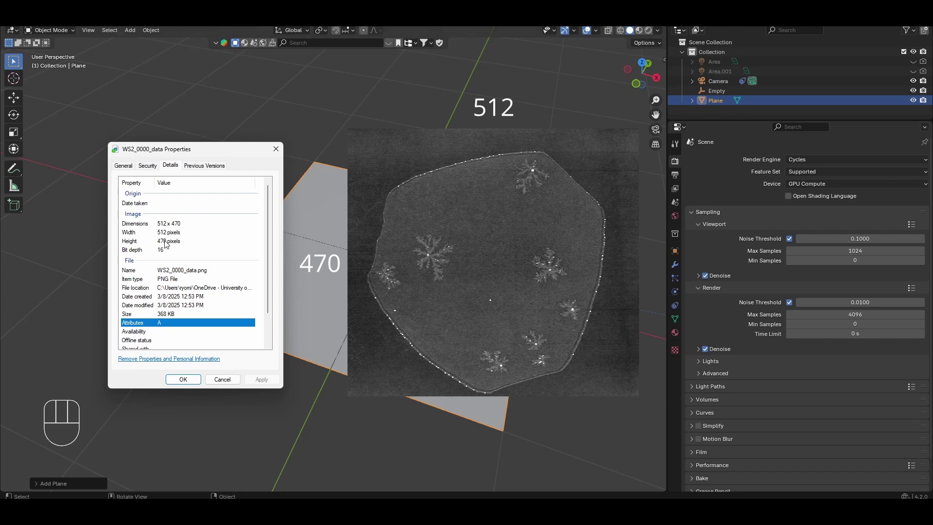
Step: Match the plane to the image's proportions with an X scale of 1 and a Y scale of 470/512
{"action": "left_click", "coordinate": [470, 300]}
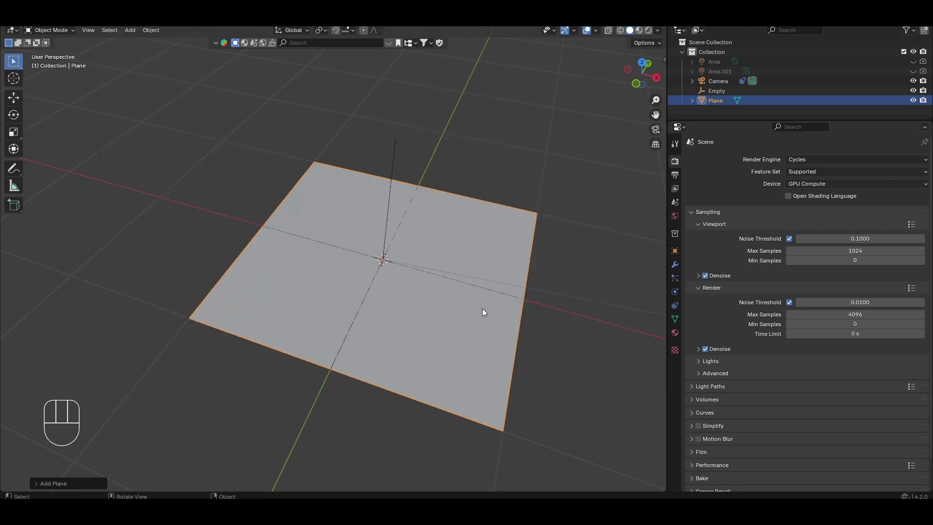
{"action": "left_click", "coordinate": [675, 251]}
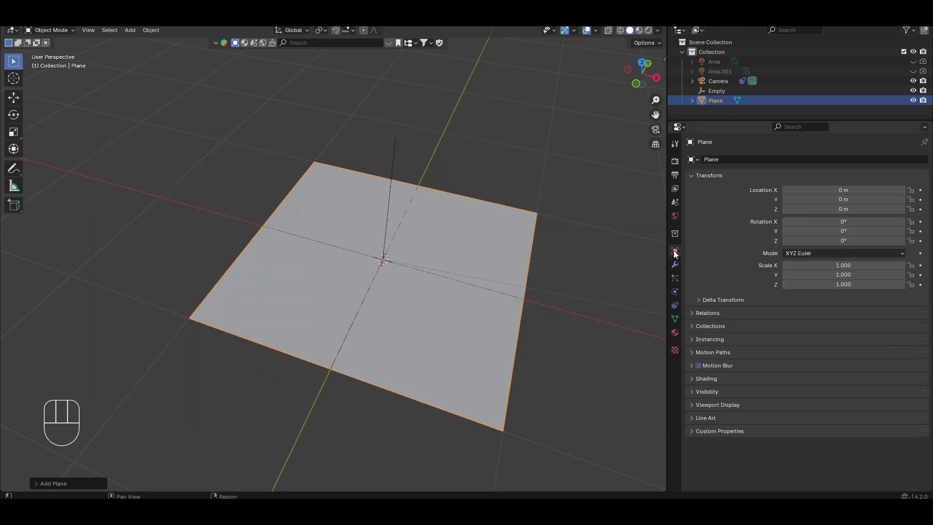
{"action": "left_click", "coordinate": [870, 269]}
{"action": "left_click", "coordinate": [870, 269]}
{"action": "key", "text": "Return"}
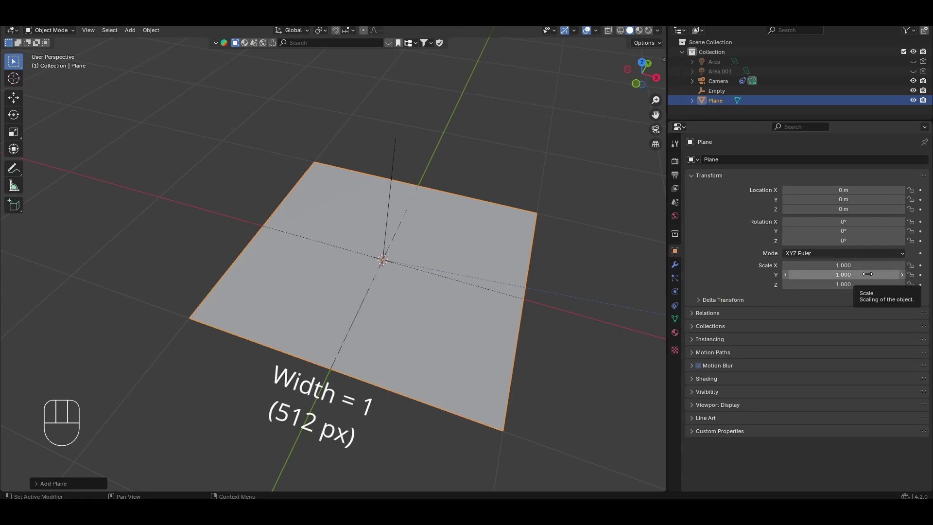
{"action": "left_click", "coordinate": [867, 274]}
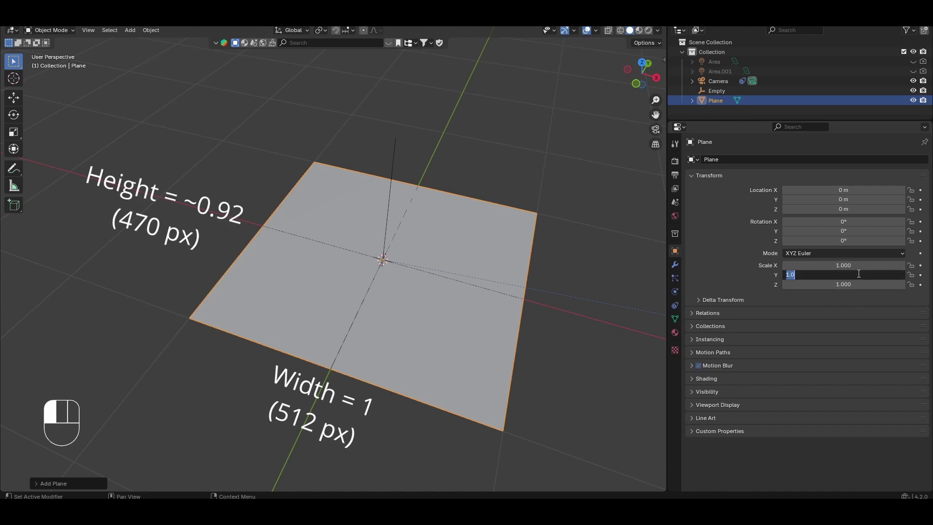
{"action": "type", "text": "470/512"}
{"action": "key", "text": "Return"}
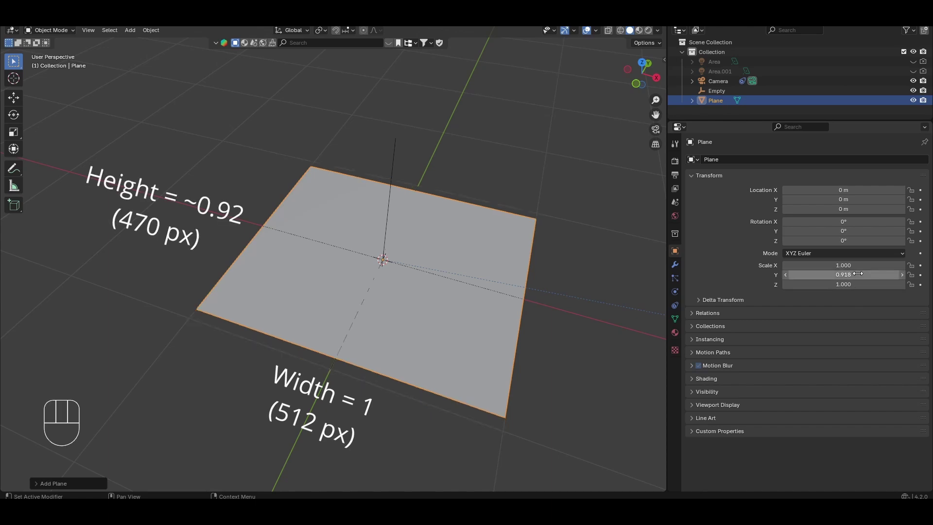
Step: Add a Displace modifier to the plane and set its midlevel to 0
{"action": "middle_click_drag", "start_coordinate": [477, 311], "coordinate": [480, 316]}
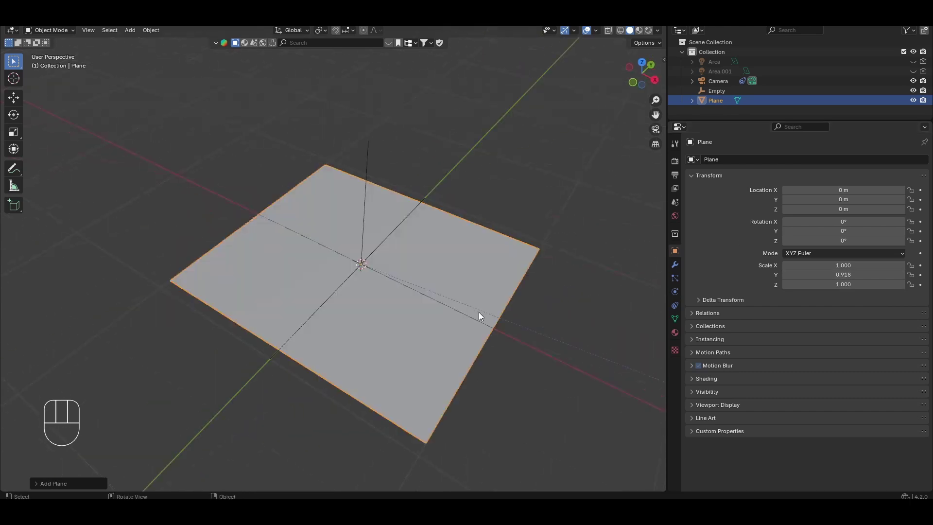
{"action": "middle_click_drag", "start_coordinate": [513, 327], "coordinate": [554, 290], "text": "shift"}
{"action": "left_click", "coordinate": [677, 264]}
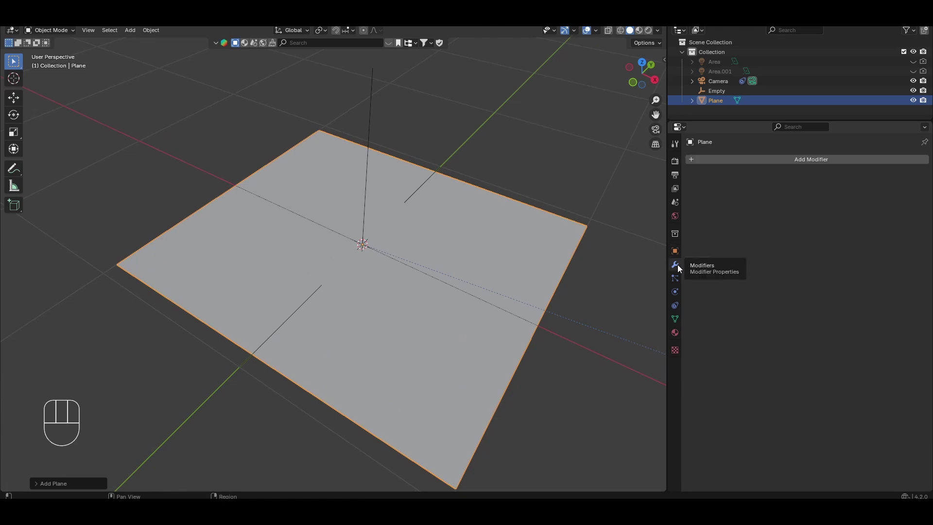
{"action": "left_click", "coordinate": [766, 162]}
{"action": "left_click", "coordinate": [767, 161]}
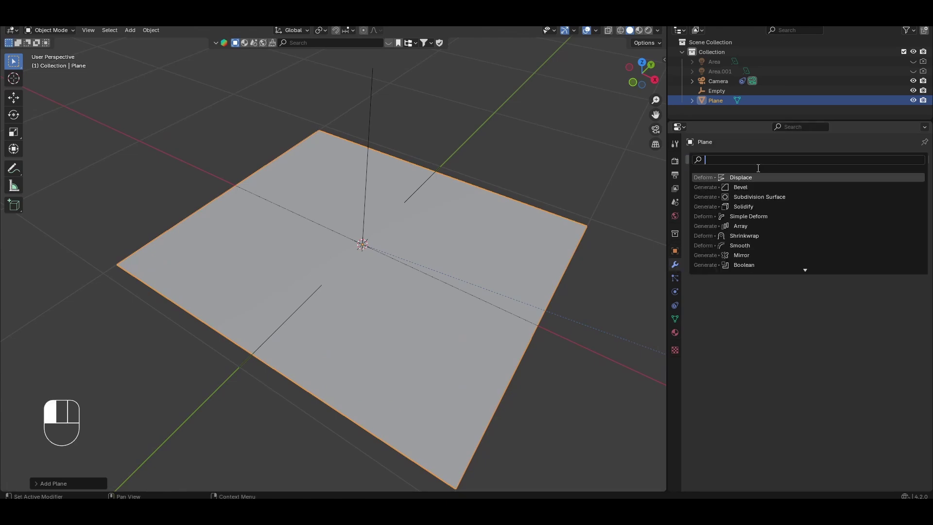
{"action": "left_click", "coordinate": [758, 178]}
{"action": "left_click", "coordinate": [867, 247]}
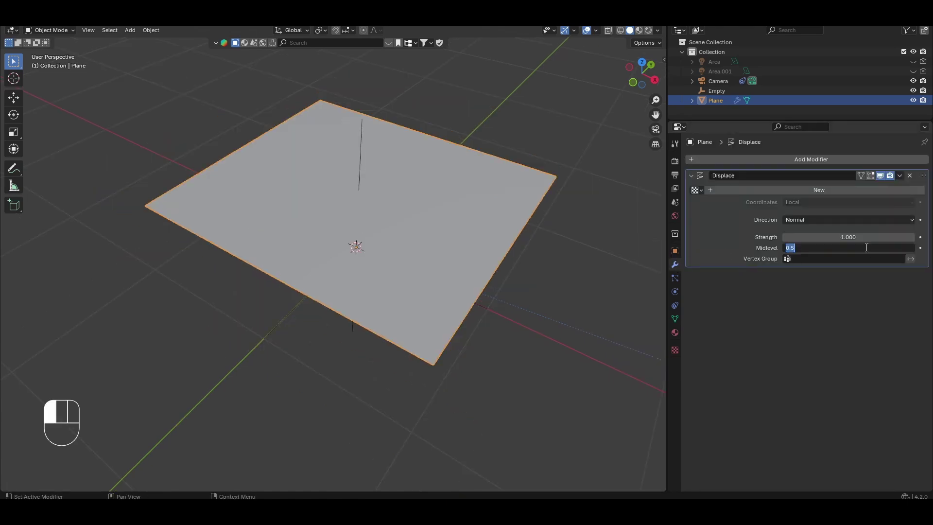
{"action": "type", "text": "0"}
{"action": "key", "text": "Return"}
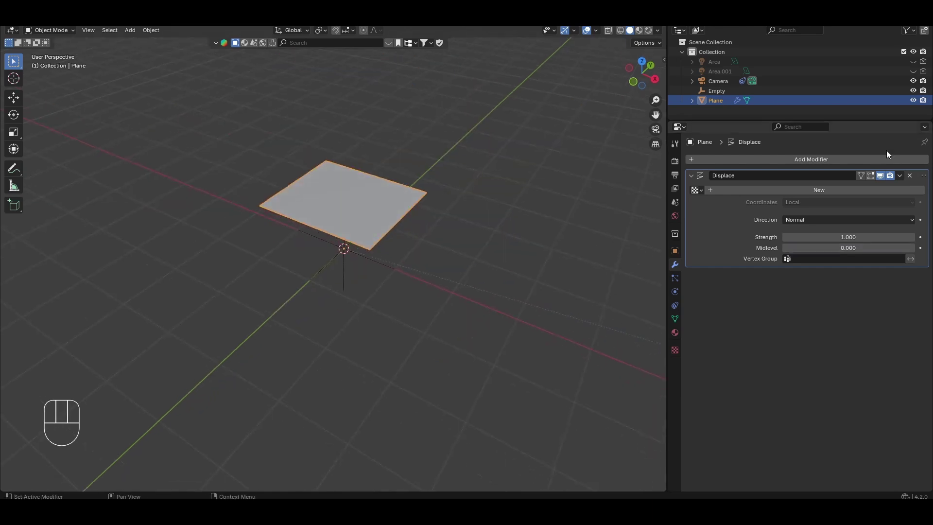
Step: Create a new texture for the Displace modifier and load WS2_0000_data.png as its image
{"action": "left_click", "coordinate": [802, 191]}
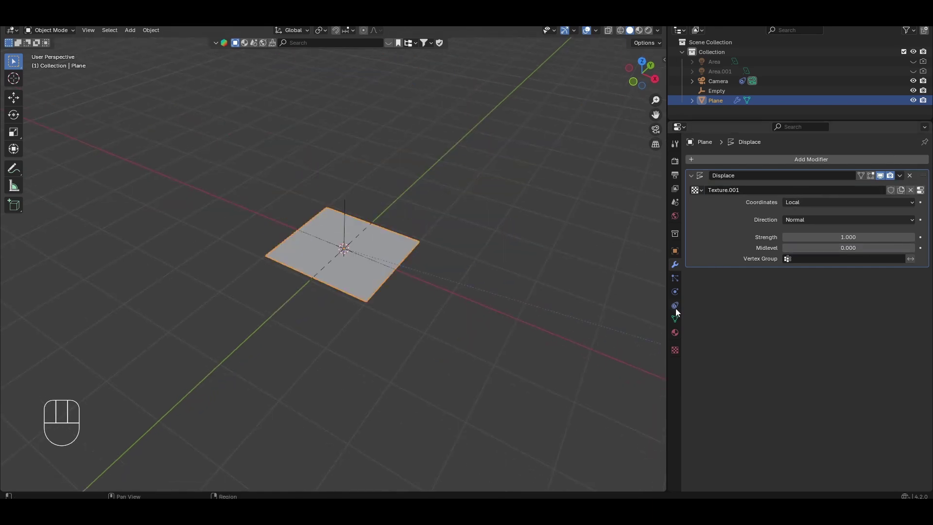
{"action": "left_click", "coordinate": [675, 350]}
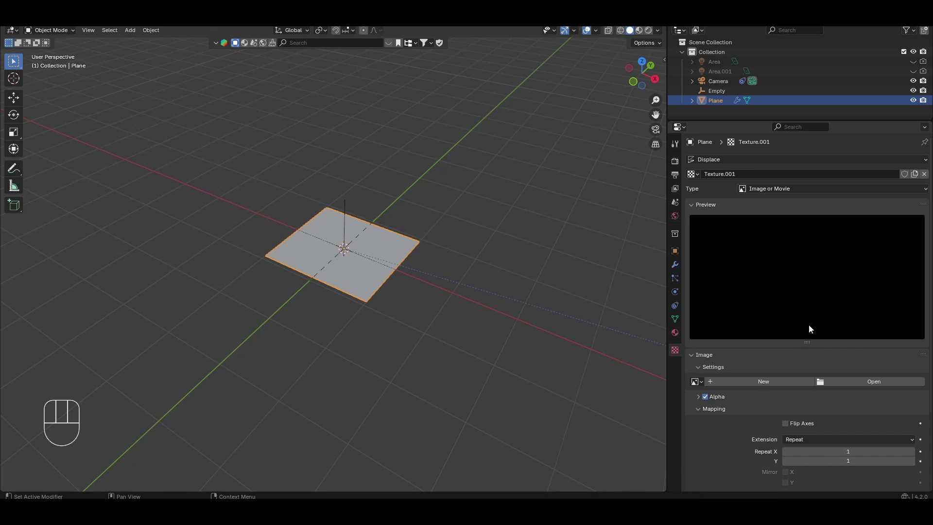
{"action": "left_click", "coordinate": [848, 383]}
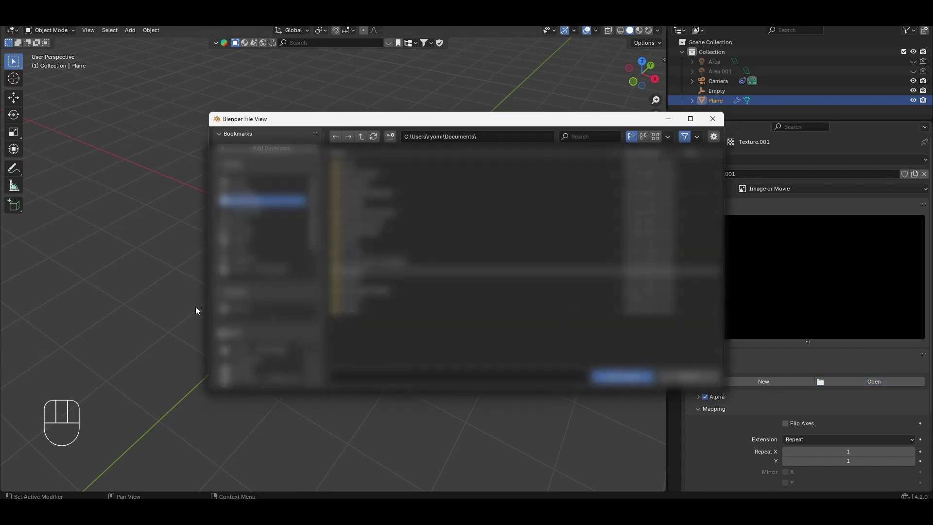
{"action": "left_click", "coordinate": [260, 350]}
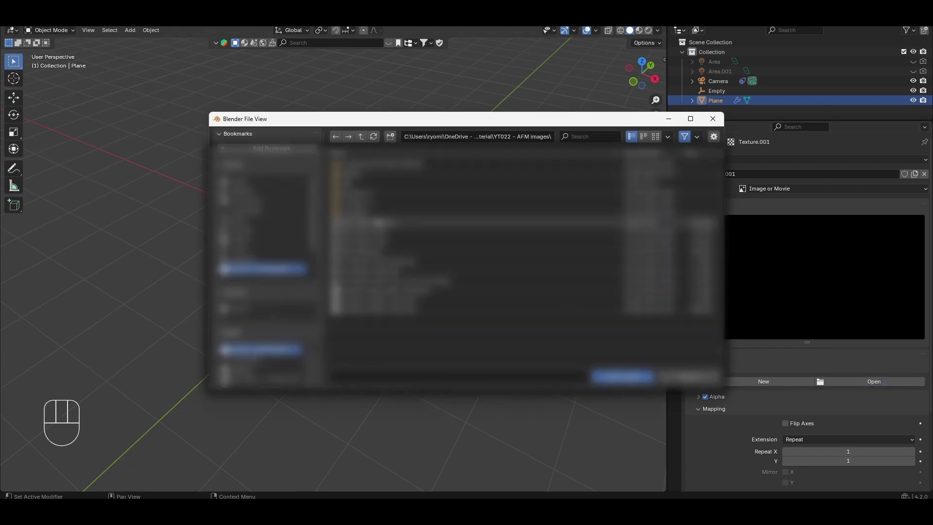
{"action": "left_click", "coordinate": [378, 227]}
{"action": "double_click", "coordinate": [379, 227]}
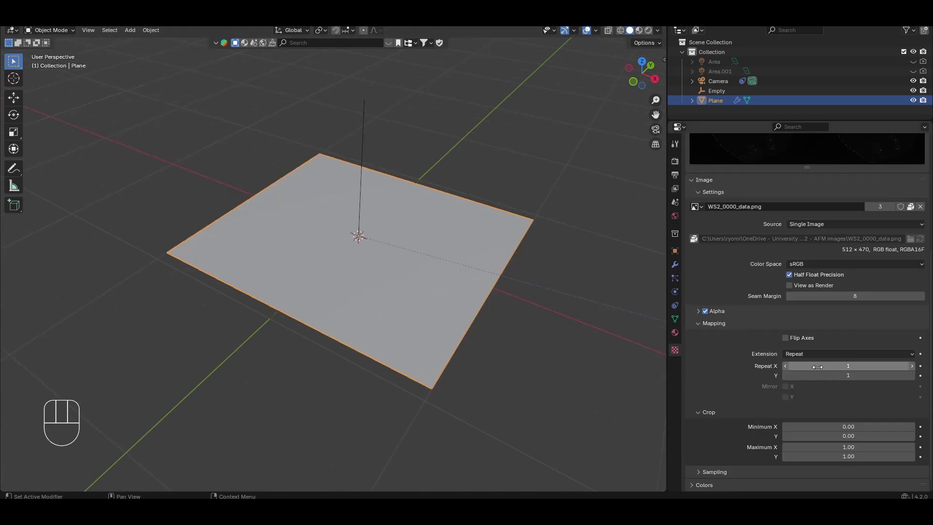
Step: Set the displacement texture's extension to Clip and return to the plane's modifier settings
{"action": "left_click", "coordinate": [815, 354]}
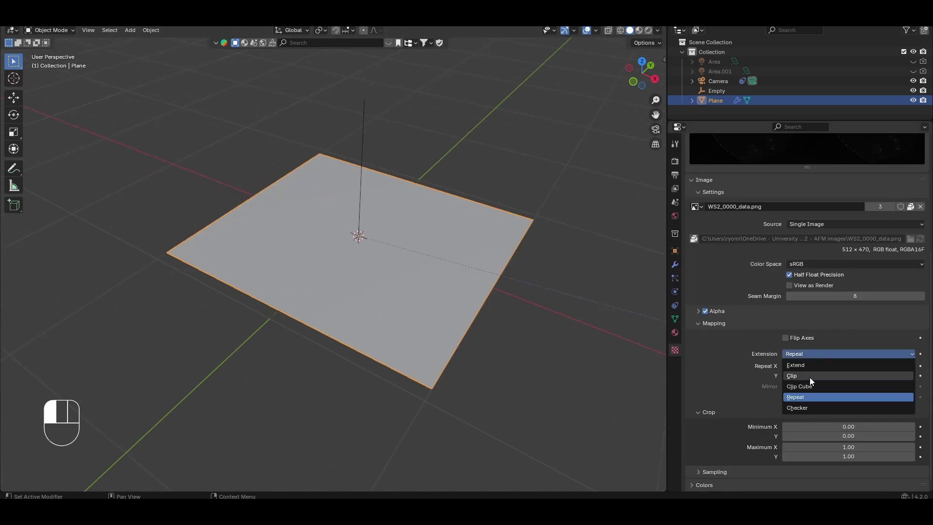
{"action": "left_click", "coordinate": [809, 378]}
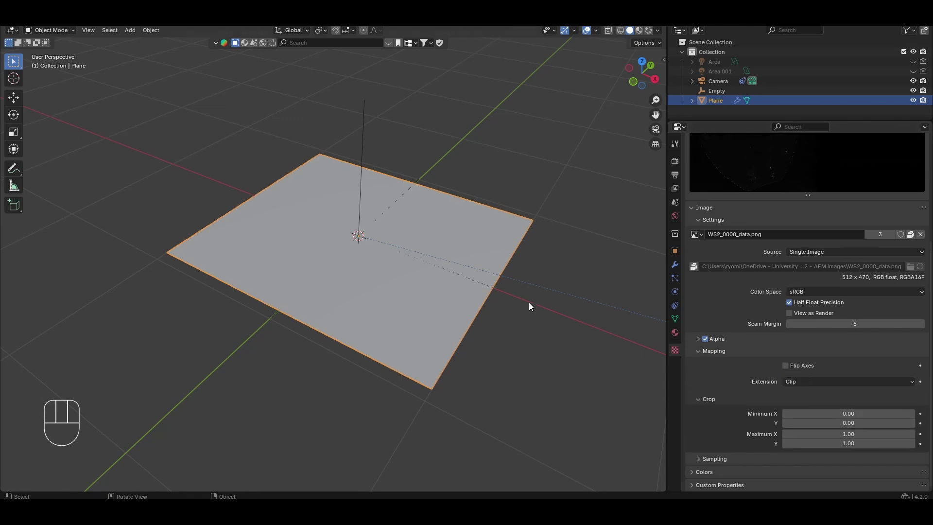
{"action": "left_click", "coordinate": [676, 265]}
{"action": "middle_click_drag", "start_coordinate": [504, 304], "coordinate": [469, 348]}
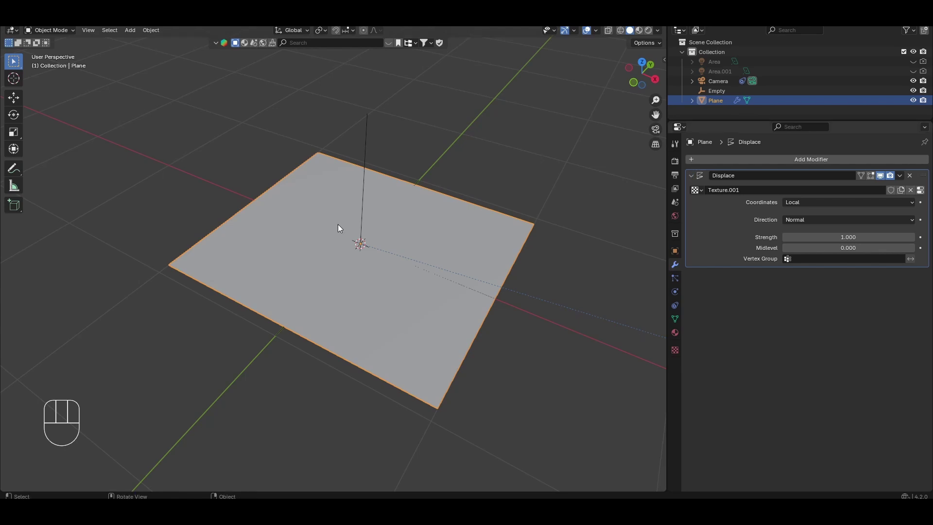
Step: Subdivide the whole plane in Edit Mode and repeat the subdivision four more times
{"action": "key", "text": "Tab"}
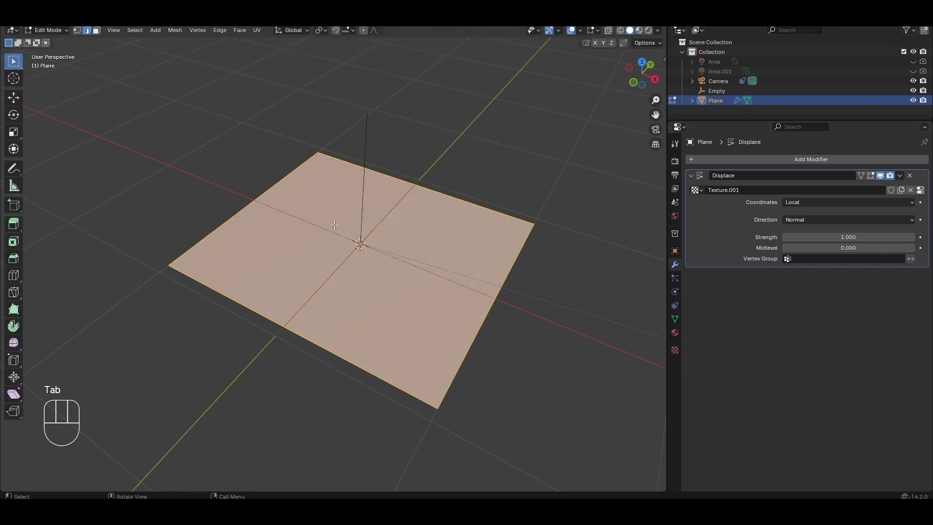
{"action": "left_click", "coordinate": [218, 30]}
{"action": "left_click", "coordinate": [248, 83]}
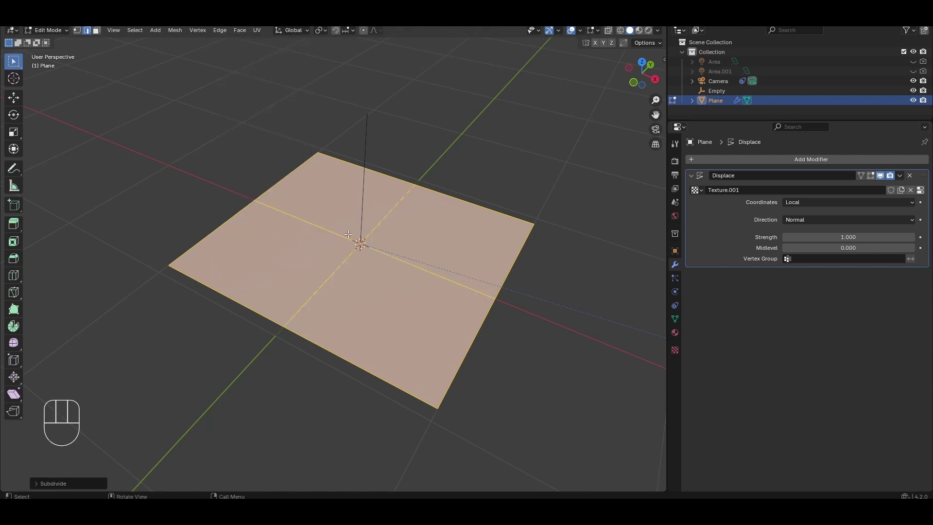
{"action": "middle_click_drag", "start_coordinate": [349, 235], "coordinate": [403, 276]}
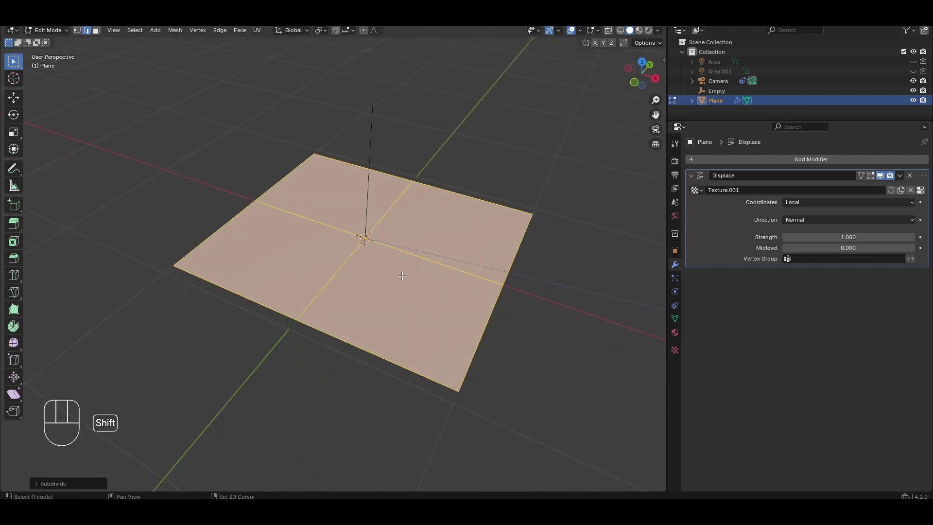
{"action": "key", "text": "shift+r"}
{"action": "key", "text": "shift+r"}
{"action": "key", "text": "shift+r"}
{"action": "key", "text": "shift+r"}
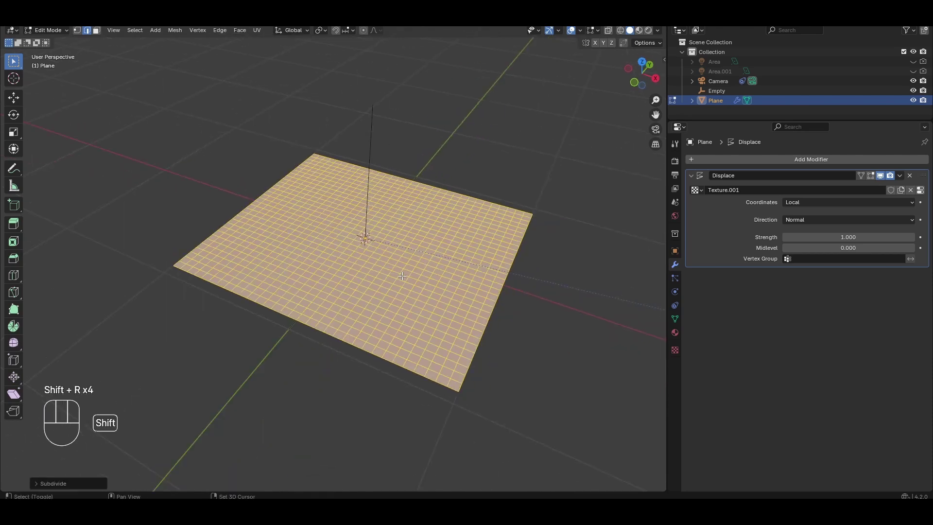
Step: Subdivide the plane once more, leave Edit Mode and shade the object smooth
{"action": "key", "text": "shift+r"}
{"action": "middle_click_drag", "start_coordinate": [403, 276], "coordinate": [437, 301]}
{"action": "key", "text": "Tab"}
{"action": "right_click", "coordinate": [344, 281]}
{"action": "left_click", "coordinate": [287, 271]}
Step: Add a Subdivision Surface modifier to the plane and move it above the Displace modifier
{"action": "left_click", "coordinate": [691, 176]}
{"action": "left_click", "coordinate": [725, 159]}
{"action": "type", "text": "sub"}
{"action": "key", "text": "Return"}
{"action": "left_click", "coordinate": [691, 188]}
{"action": "left_click_drag", "start_coordinate": [924, 189], "coordinate": [924, 176]}
{"action": "middle_click_drag", "start_coordinate": [468, 251], "coordinate": [510, 233]}
{"action": "left_click", "coordinate": [692, 175]}
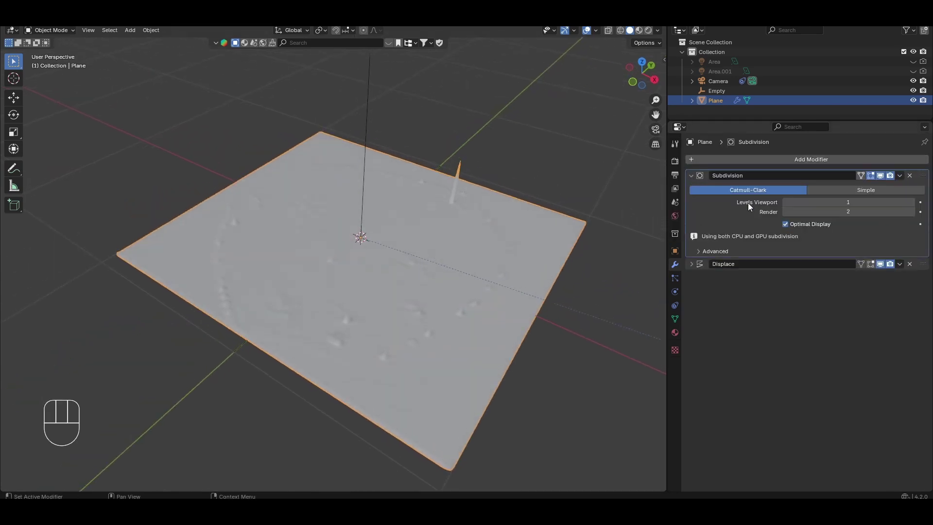
Step: Switch the Subdivision modifier to Simple and set its viewport level to 2
{"action": "left_click", "coordinate": [853, 190]}
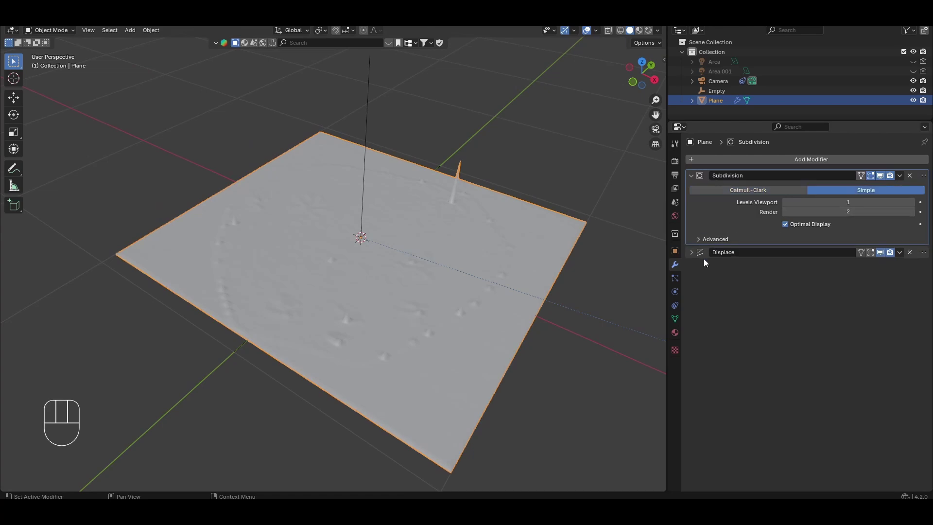
{"action": "scroll", "coordinate": [802, 202], "scroll_direction": "up", "scroll_amount": 1, "text": "ctrl"}
{"action": "middle_click_drag", "start_coordinate": [491, 295], "coordinate": [468, 324]}
{"action": "scroll", "coordinate": [464, 323], "scroll_direction": "down", "scroll_amount": 3}
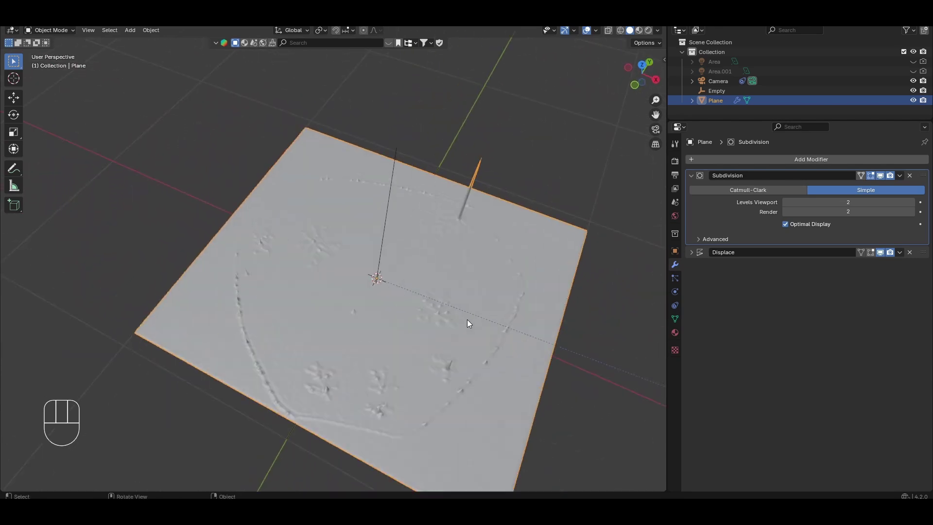
Step: Show only the Displace modifier's settings and raise its strength to 2.8
{"action": "left_click", "coordinate": [691, 252], "text": "ctrl"}
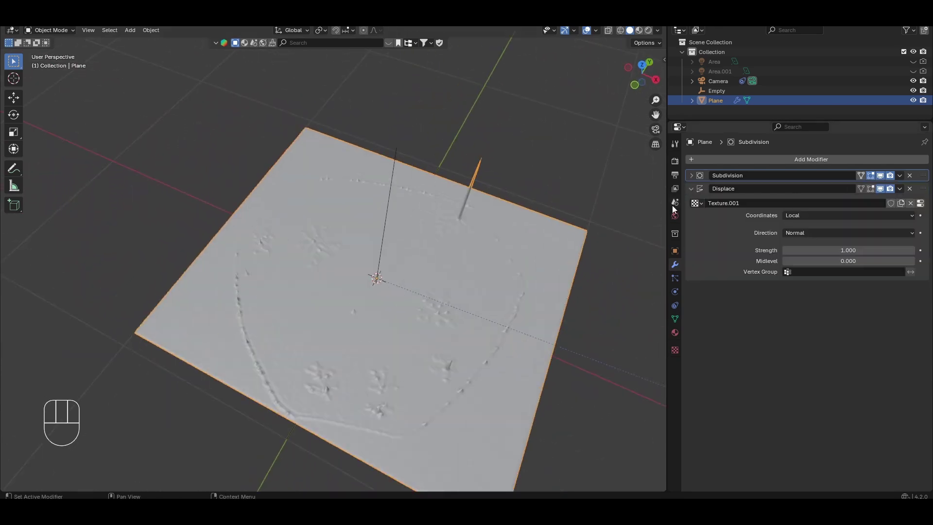
{"action": "middle_click_drag", "start_coordinate": [486, 301], "coordinate": [454, 314]}
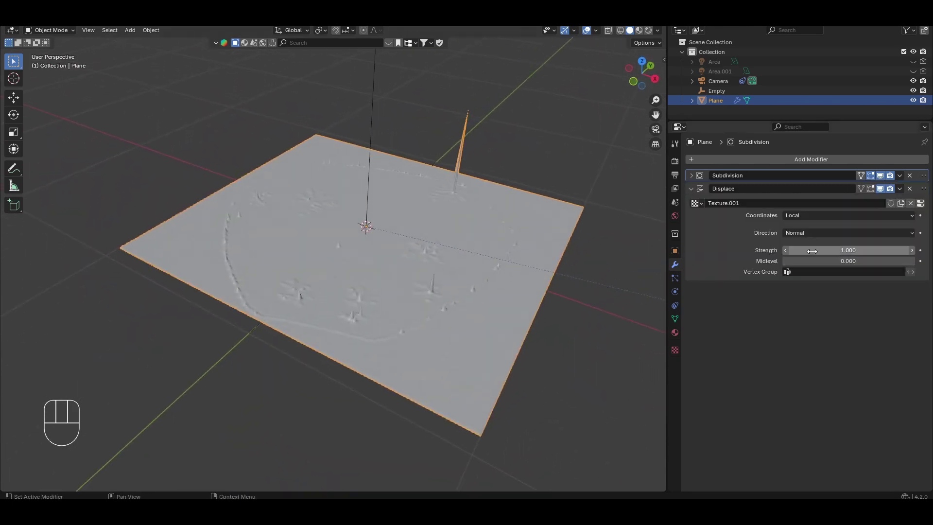
{"action": "left_click_drag", "start_coordinate": [826, 250], "coordinate": [904, 250]}
{"action": "middle_click_drag", "start_coordinate": [467, 311], "coordinate": [403, 204]}
{"action": "scroll", "coordinate": [497, 275], "scroll_direction": "up", "scroll_amount": 5}
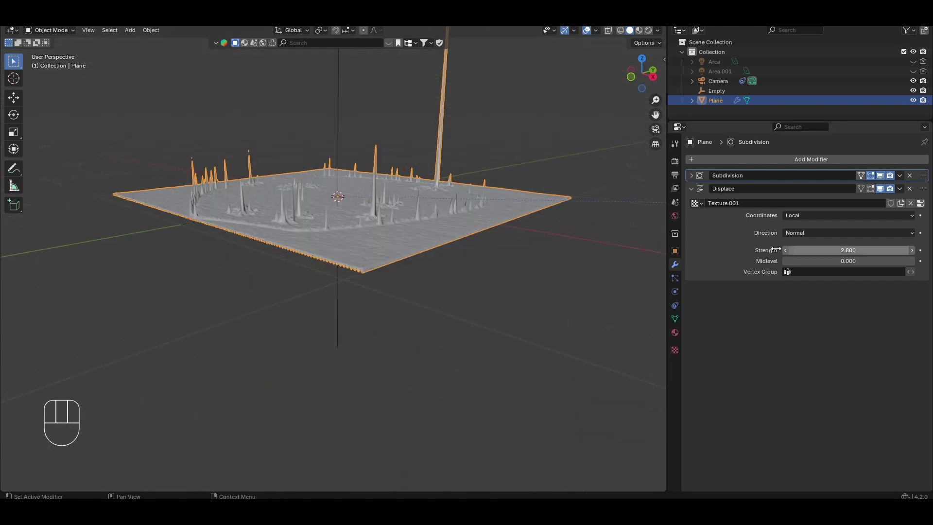
{"action": "middle_click_drag", "start_coordinate": [495, 272], "coordinate": [360, 275]}
{"action": "scroll", "coordinate": [493, 310], "scroll_direction": "up", "scroll_amount": 2}
{"action": "scroll", "coordinate": [360, 276], "scroll_direction": "down", "scroll_amount": 2}
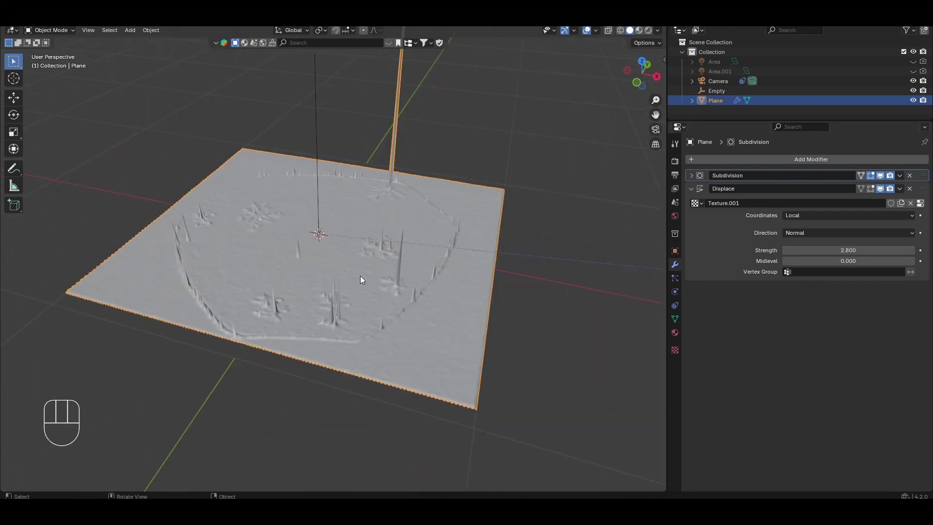
Step: Switch the viewport to rendered shading, show the render settings and inspect the displaced surface
{"action": "left_click", "coordinate": [648, 30]}
{"action": "middle_click_drag", "start_coordinate": [431, 347], "coordinate": [495, 339]}
{"action": "scroll", "coordinate": [505, 331], "scroll_direction": "down", "scroll_amount": 2}
{"action": "scroll", "coordinate": [496, 339], "scroll_direction": "up", "scroll_amount": 2}
{"action": "left_click", "coordinate": [675, 175]}
{"action": "left_click", "coordinate": [675, 161]}
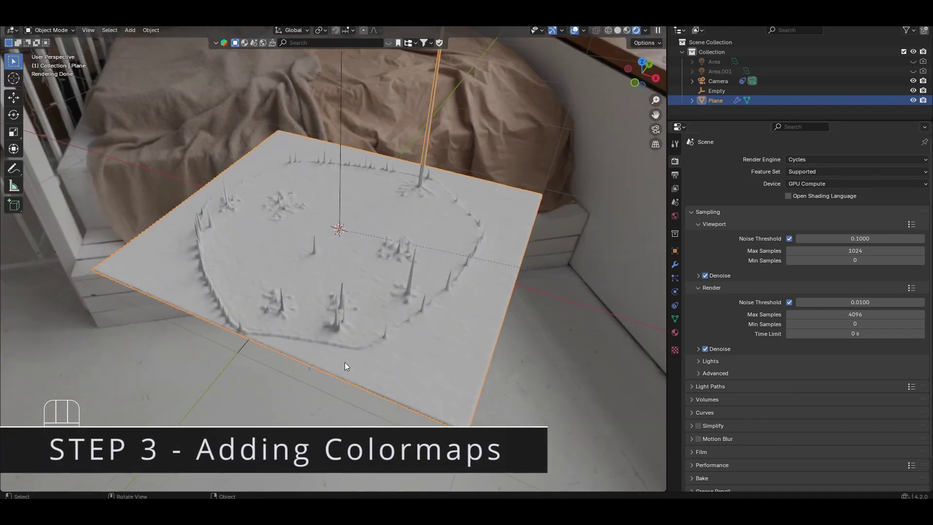
{"action": "middle_click_drag", "start_coordinate": [345, 361], "coordinate": [340, 245]}
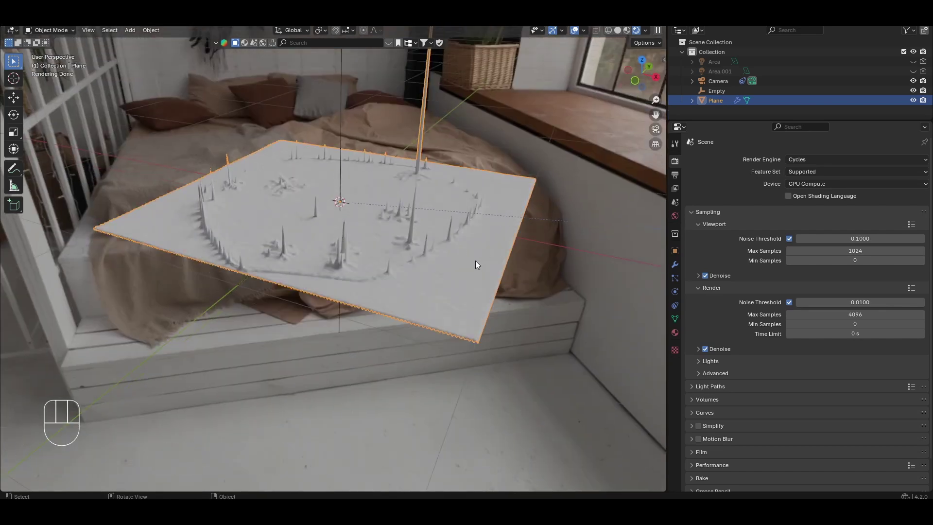
{"action": "scroll", "coordinate": [443, 324], "scroll_direction": "up", "scroll_amount": 6}
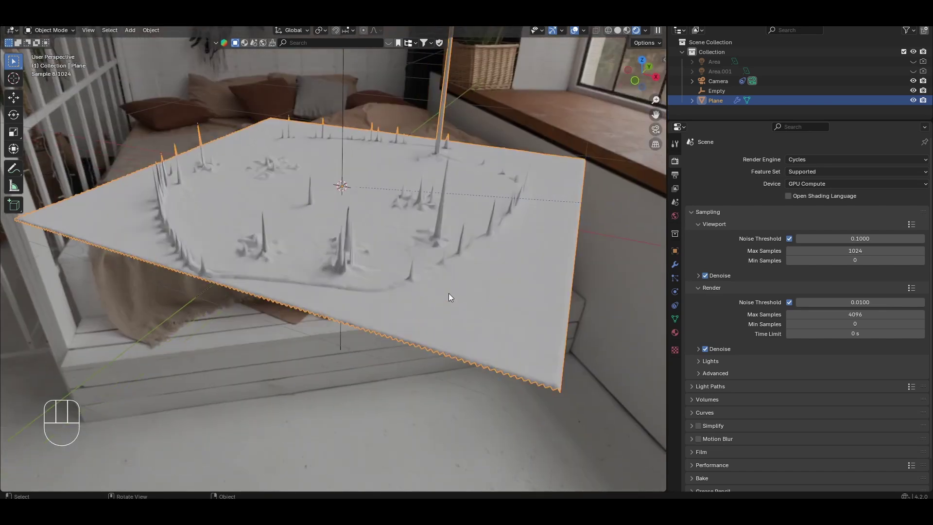
{"action": "scroll", "coordinate": [447, 310], "scroll_direction": "down", "scroll_amount": 3}
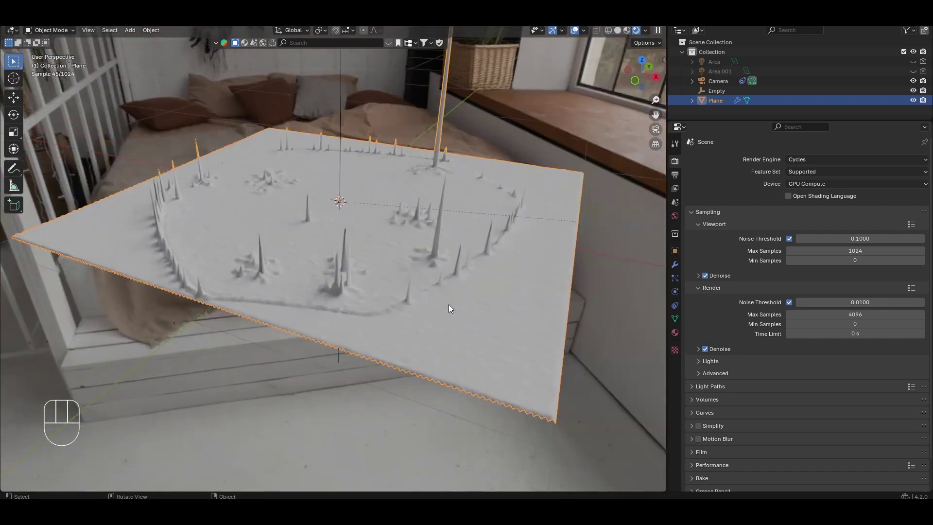
Step: Open the preferences and go to the Add-ons section
{"action": "left_click", "coordinate": [43, 19]}
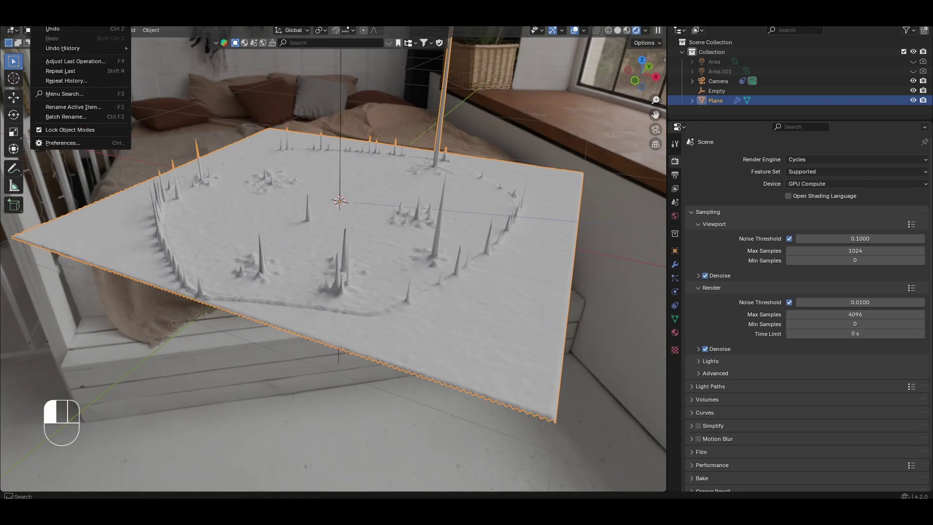
{"action": "left_click", "coordinate": [67, 143]}
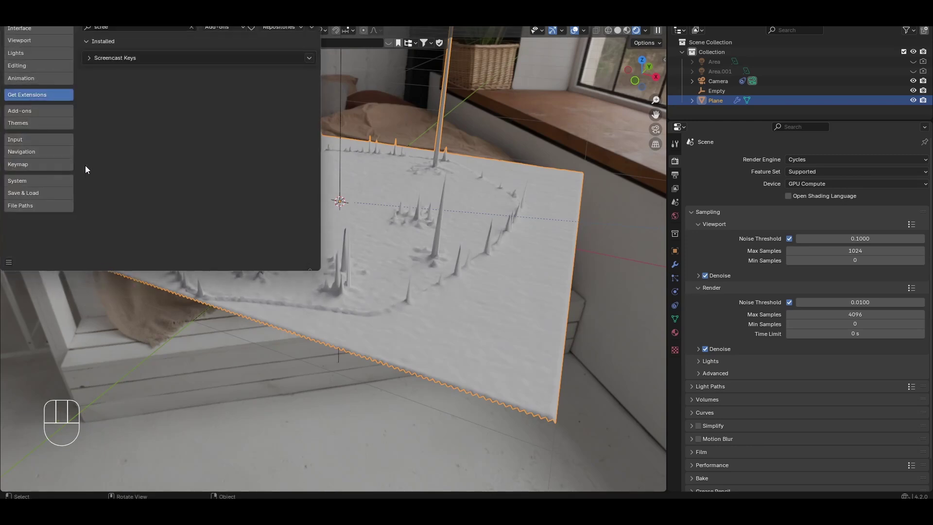
{"action": "left_click", "coordinate": [44, 112]}
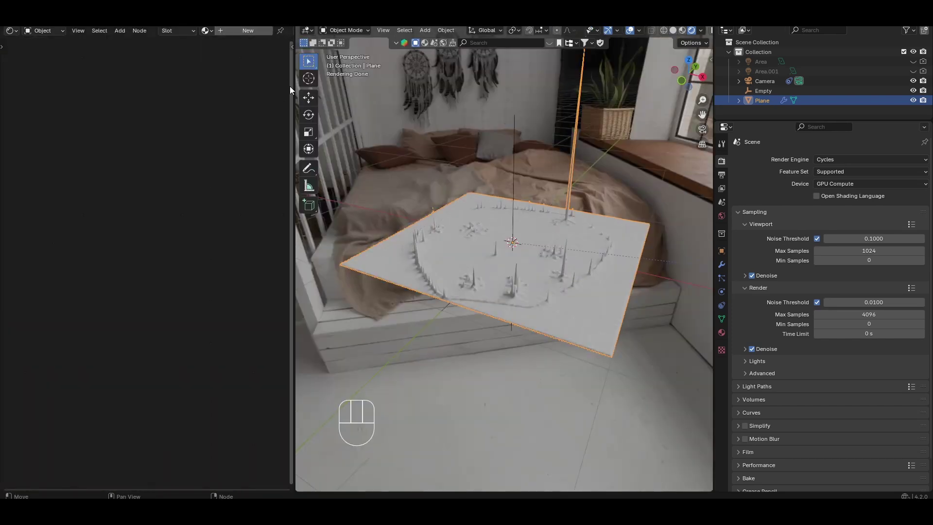
Step: Create a new material for the plane in the Shader Editor
{"action": "left_click_drag", "start_coordinate": [291, 86], "coordinate": [296, 88]}
{"action": "left_click", "coordinate": [234, 29]}
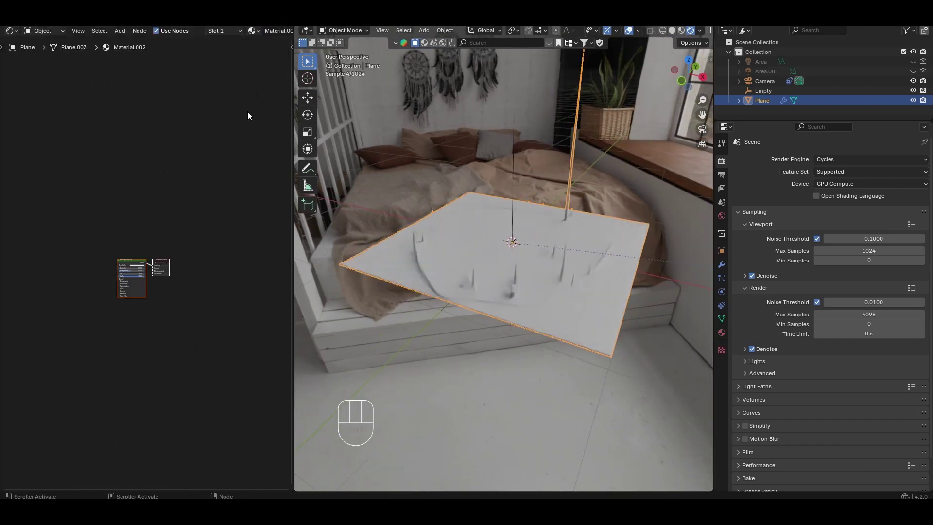
{"action": "scroll", "coordinate": [165, 288], "scroll_direction": "up", "scroll_amount": 3}
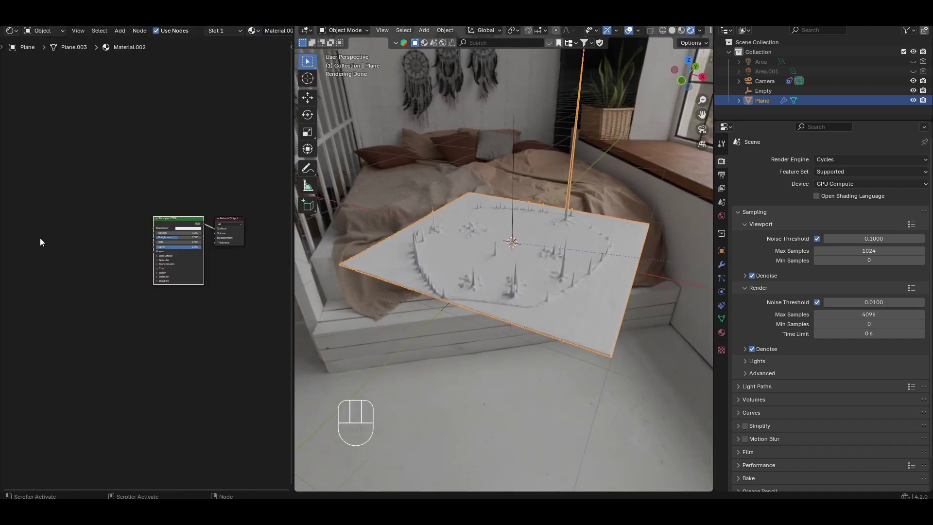
Step: Add an Attribute node in front of the Principled BSDF and set its attribute name to "position"
{"action": "scroll", "coordinate": [67, 234], "scroll_direction": "up", "scroll_amount": 2}
{"action": "key", "text": "shift+a"}
{"action": "type", "text": "attr"}
{"action": "key", "text": "Return"}
{"action": "key", "text": "t"}
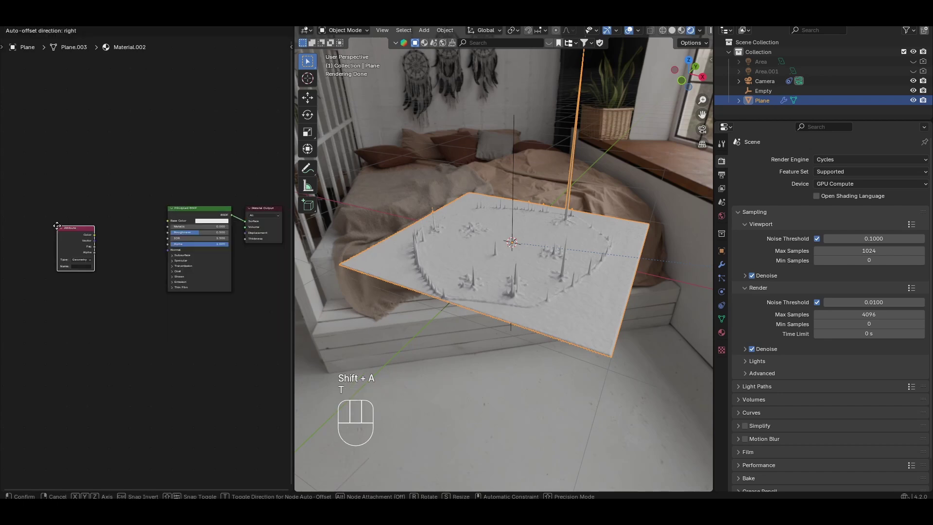
{"action": "left_click", "coordinate": [57, 225]}
{"action": "scroll", "coordinate": [82, 265], "scroll_direction": "up", "scroll_amount": 3}
{"action": "left_click", "coordinate": [83, 273]}
{"action": "type", "text": "position"}
{"action": "key", "text": "Return"}
Step: Connect the Attribute node's Color output to the Principled BSDF's Base Color and make room between the nodes
{"action": "left_click_drag", "start_coordinate": [106, 215], "coordinate": [262, 198]}
{"action": "middle_click_drag", "start_coordinate": [407, 246], "coordinate": [466, 272]}
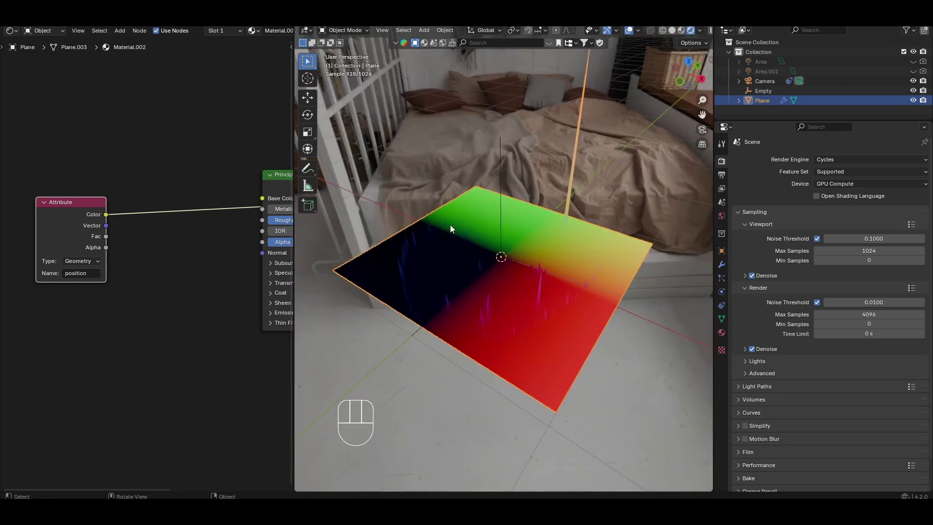
{"action": "scroll", "coordinate": [77, 219], "scroll_direction": "down", "scroll_amount": 1}
{"action": "left_click_drag", "start_coordinate": [77, 218], "coordinate": [48, 213]}
{"action": "middle_click_drag", "start_coordinate": [87, 235], "coordinate": [109, 234]}
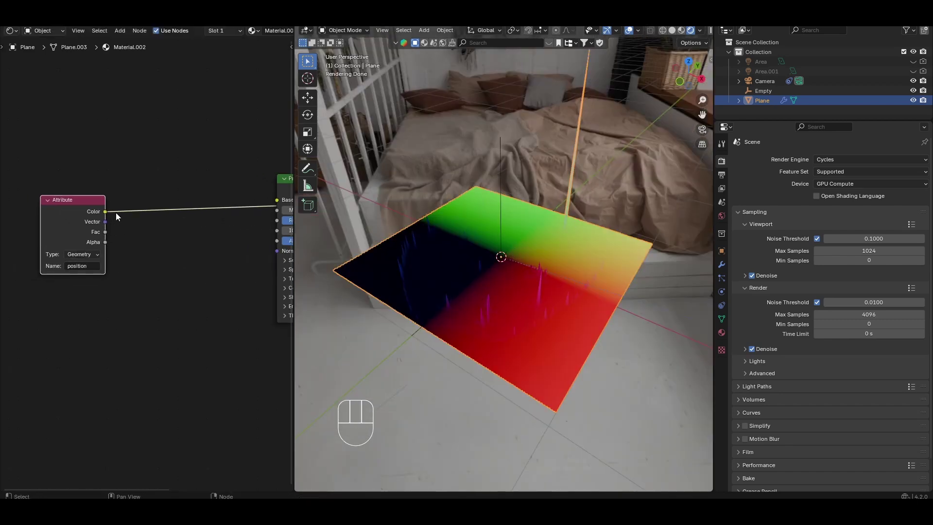
Step: Insert a Separate XYZ node after the Attribute node and connect its Z output to Base Color
{"action": "key", "text": "shift+a"}
{"action": "type", "text": "sep"}
{"action": "key", "text": "Return"}
{"action": "left_click", "coordinate": [144, 178]}
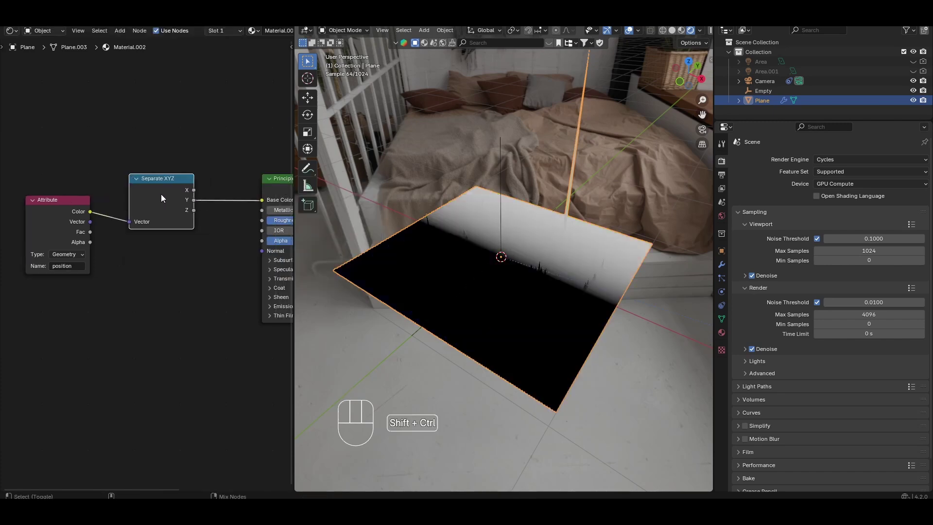
{"action": "left_click_drag", "start_coordinate": [209, 210], "coordinate": [277, 200]}
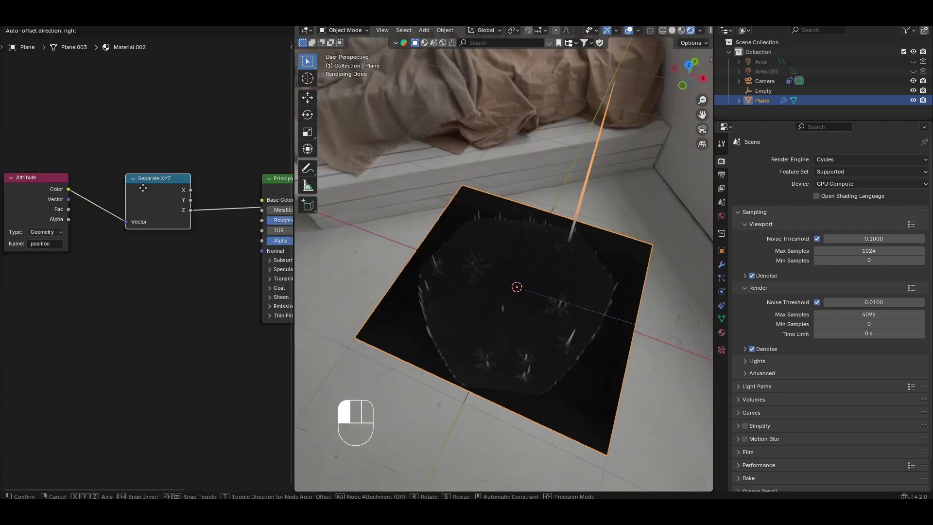
{"action": "left_click", "coordinate": [132, 191]}
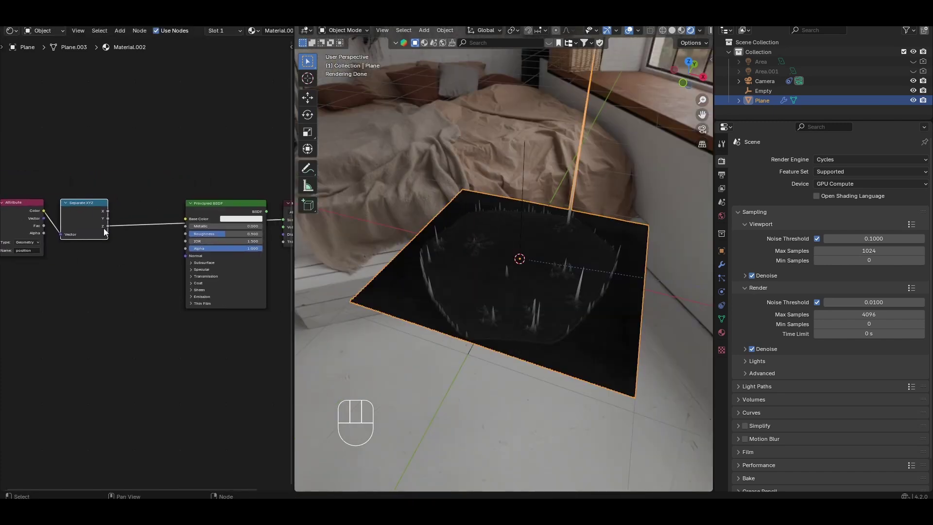
{"action": "left_click_drag", "start_coordinate": [107, 226], "coordinate": [229, 221]}
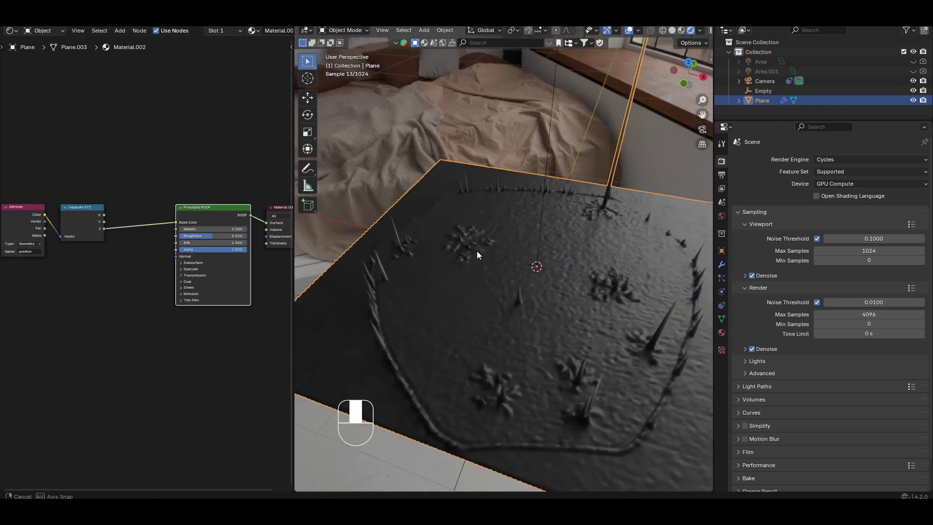
Step: Insert a Color Ramp node between the Separate XYZ node's Z output and the Principled BSDF's Base Color
{"action": "middle_click_drag", "start_coordinate": [477, 251], "coordinate": [498, 263]}
{"action": "middle_click_drag", "start_coordinate": [100, 195], "coordinate": [146, 187]}
{"action": "key", "text": "shift+a"}
{"action": "type", "text": "color"}
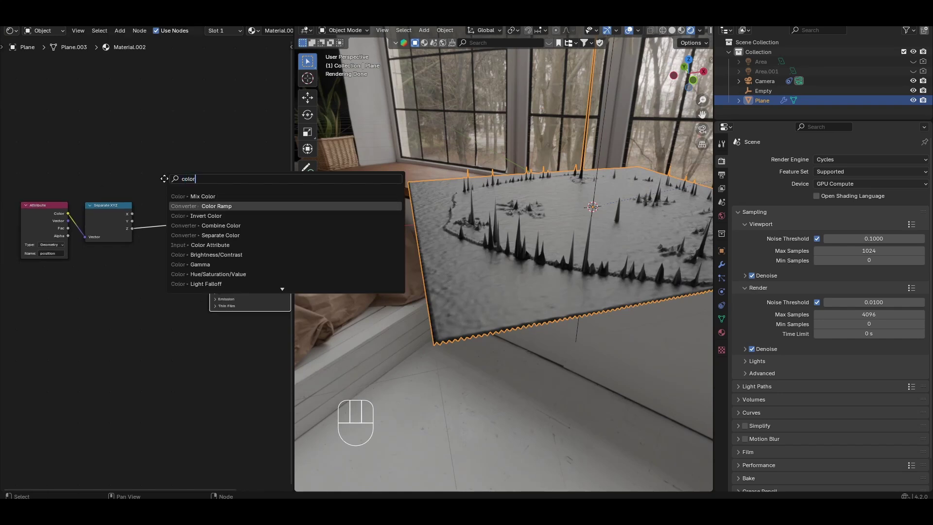
{"action": "left_click", "coordinate": [171, 206]}
{"action": "left_click", "coordinate": [170, 232]}
Step: Set the Color Ramp's black stop to 0.014 and bring the white stop in to about 0.15
{"action": "left_click_drag", "start_coordinate": [169, 232], "coordinate": [177, 232]}
{"action": "middle_click_drag", "start_coordinate": [530, 262], "coordinate": [625, 346]}
{"action": "scroll", "coordinate": [589, 374], "scroll_direction": "down", "scroll_amount": 4}
{"action": "scroll", "coordinate": [583, 371], "scroll_direction": "up", "scroll_amount": 4}
{"action": "scroll", "coordinate": [626, 342], "scroll_direction": "down", "scroll_amount": 3}
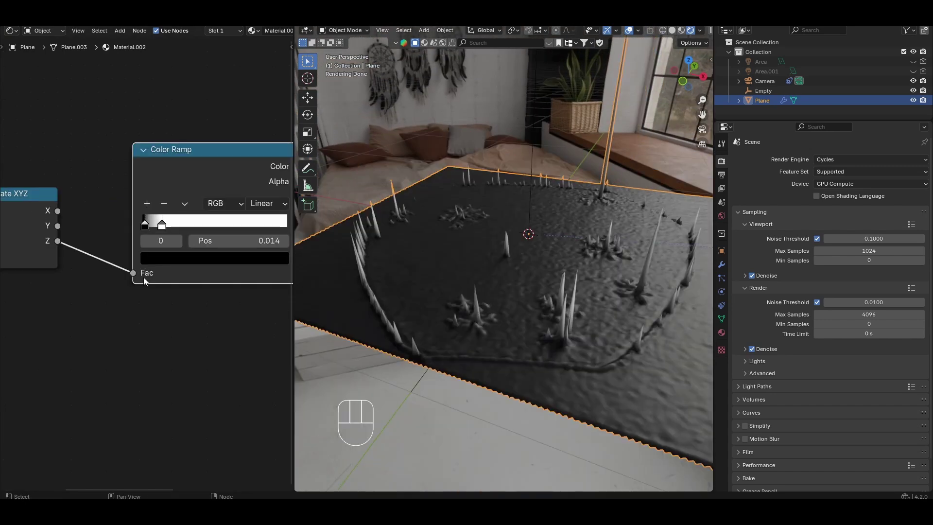
{"action": "scroll", "coordinate": [144, 276], "scroll_direction": "down", "scroll_amount": 3}
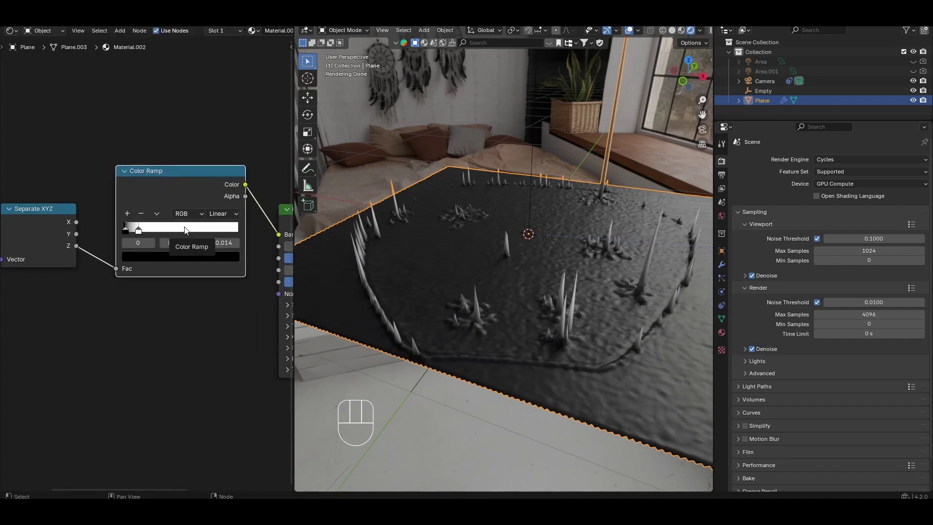
{"action": "scroll", "coordinate": [183, 299], "scroll_direction": "down", "scroll_amount": 1}
Step: Widen the Shader Editor and bring up the Colormaps add-on's options
{"action": "left_click_drag", "start_coordinate": [294, 302], "coordinate": [399, 309]}
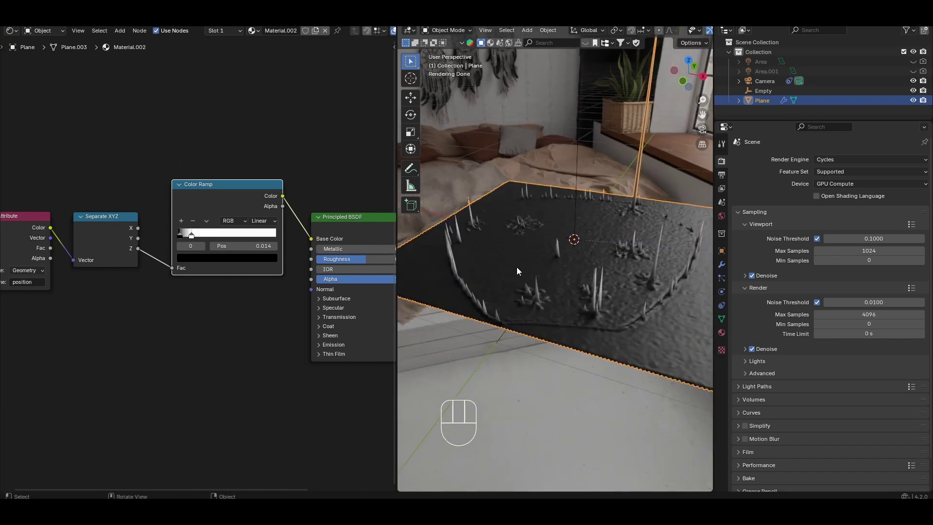
{"action": "key", "text": "n"}
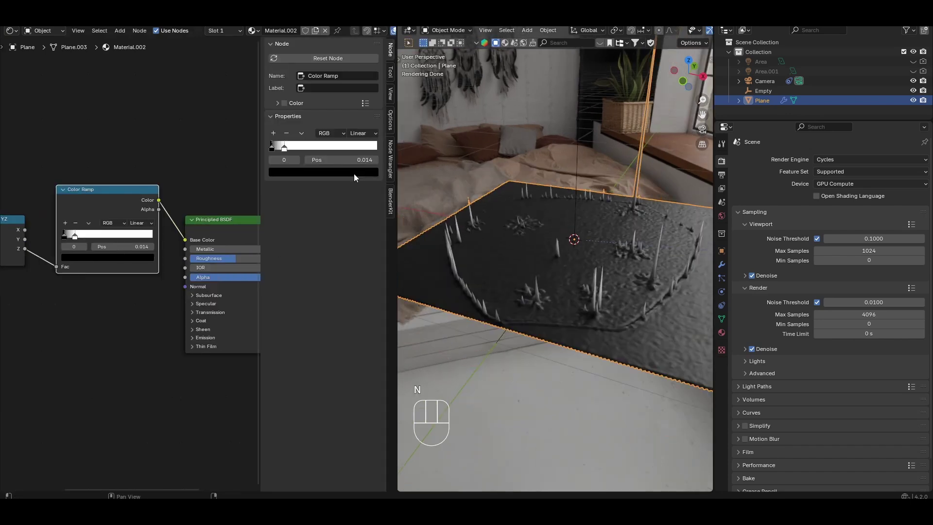
{"action": "left_click", "coordinate": [390, 72]}
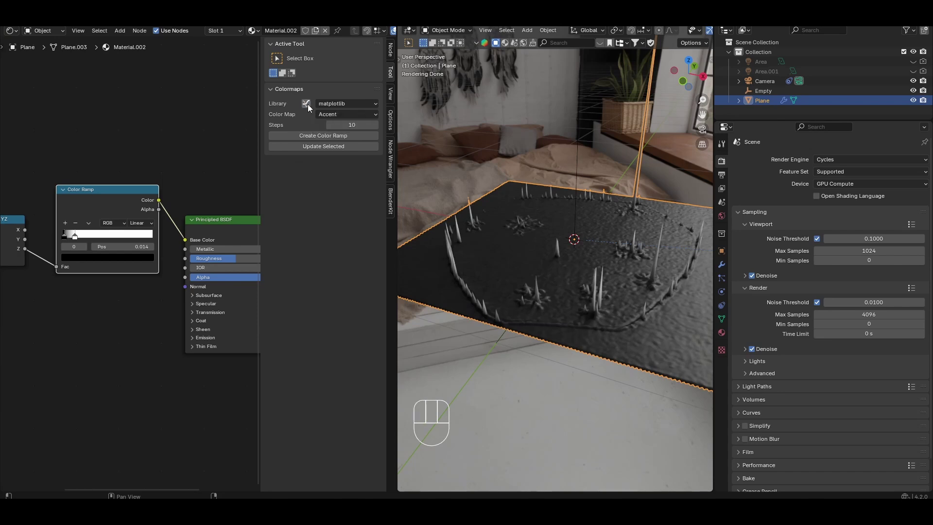
Step: Create a 10-step viridis color ramp from the matplotlib library and place it below the existing Color Ramp
{"action": "left_click", "coordinate": [342, 104]}
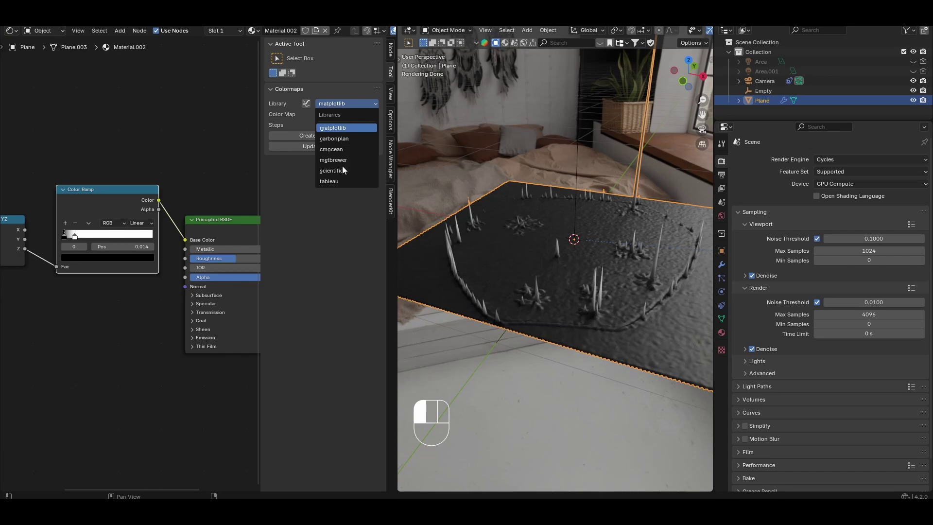
{"action": "left_click", "coordinate": [344, 128]}
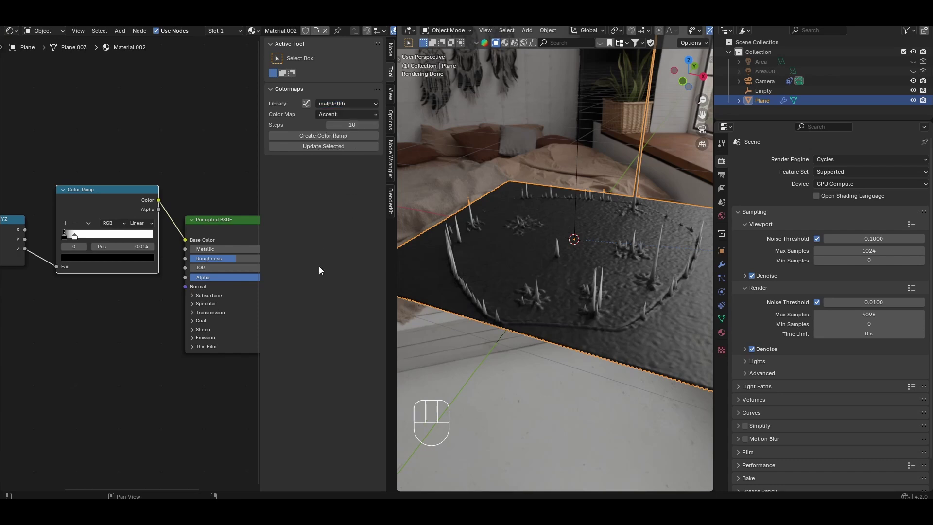
{"action": "left_click", "coordinate": [348, 115]}
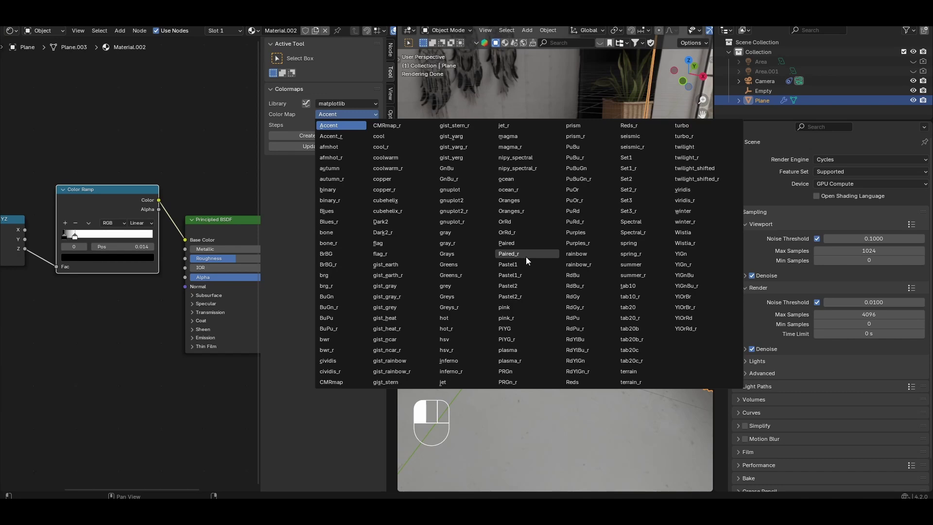
{"action": "left_click", "coordinate": [685, 190]}
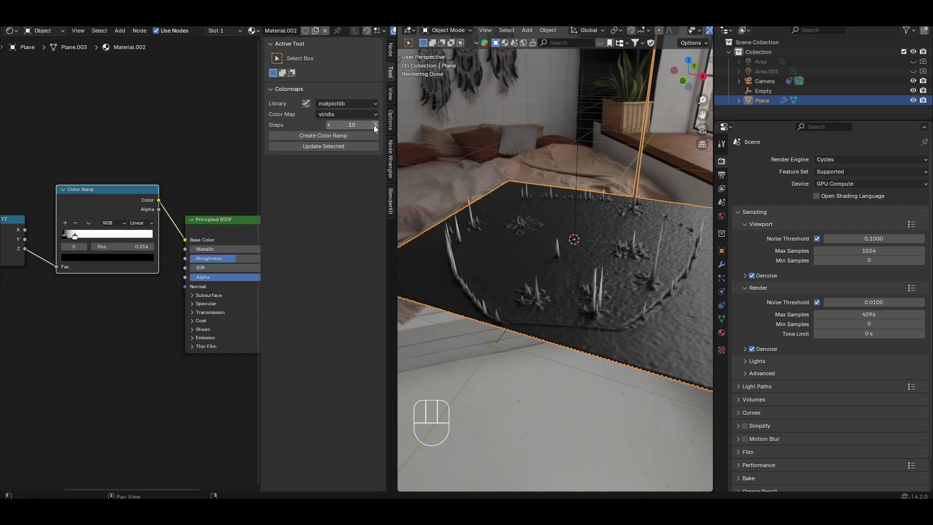
{"action": "left_click", "coordinate": [324, 135]}
{"action": "left_click_drag", "start_coordinate": [169, 345], "coordinate": [144, 317]}
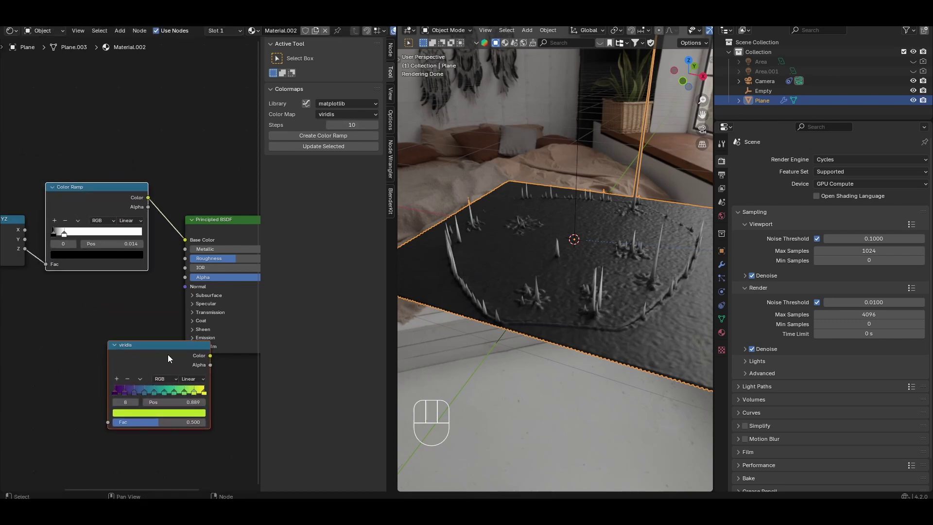
Step: Hide the Colormaps options, align the viridis node under the Color Ramp and connect Separate XYZ's Z to its Fac
{"action": "key", "text": "n"}
{"action": "left_click_drag", "start_coordinate": [210, 341], "coordinate": [155, 283]}
{"action": "left_click_drag", "start_coordinate": [106, 246], "coordinate": [132, 354]}
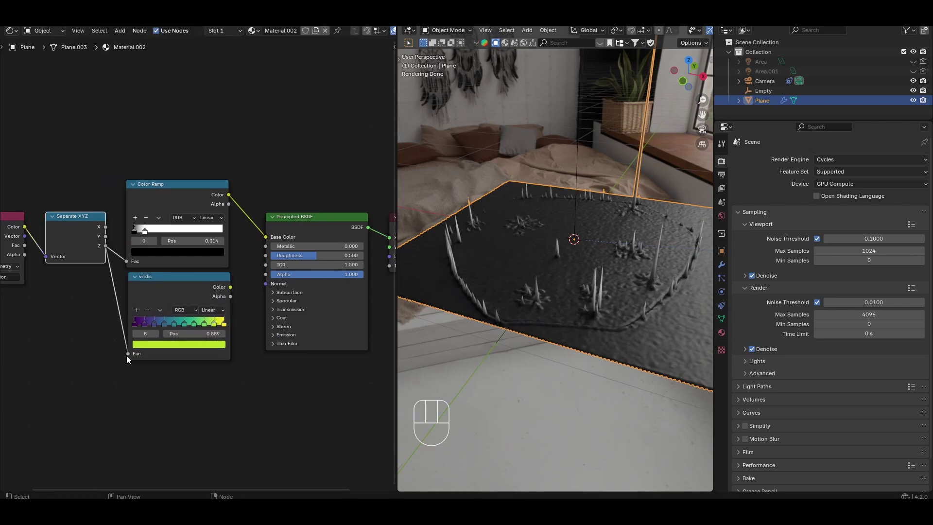
Step: Connect the viridis ramp's Color to the Principled BSDF's Base Color and set the plane's Displace strength to 4.9
{"action": "left_click_drag", "start_coordinate": [230, 287], "coordinate": [265, 246]}
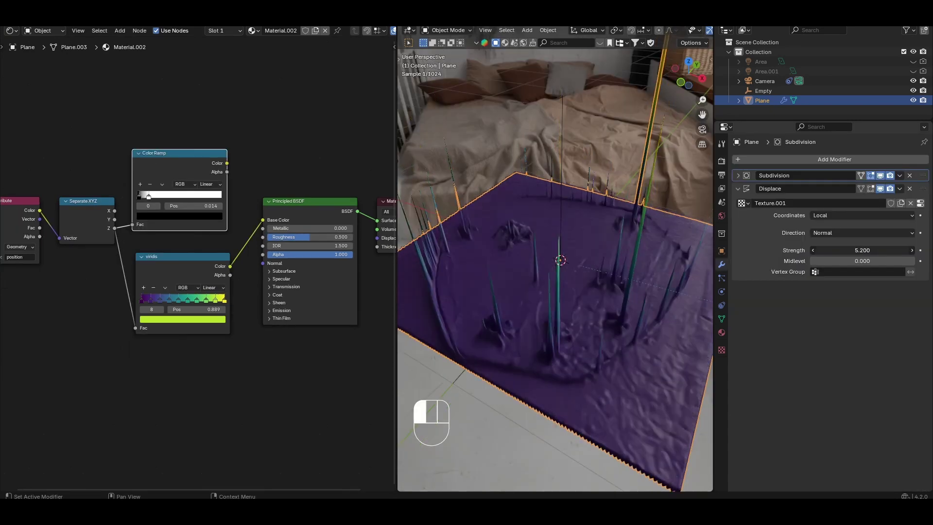
{"action": "mouse_move", "coordinate": [863, 250]}
{"action": "left_mouse_down"}
{"action": "mouse_move", "coordinate": [826, 250]}
{"action": "mouse_move", "coordinate": [856, 250]}
{"action": "left_mouse_up"}
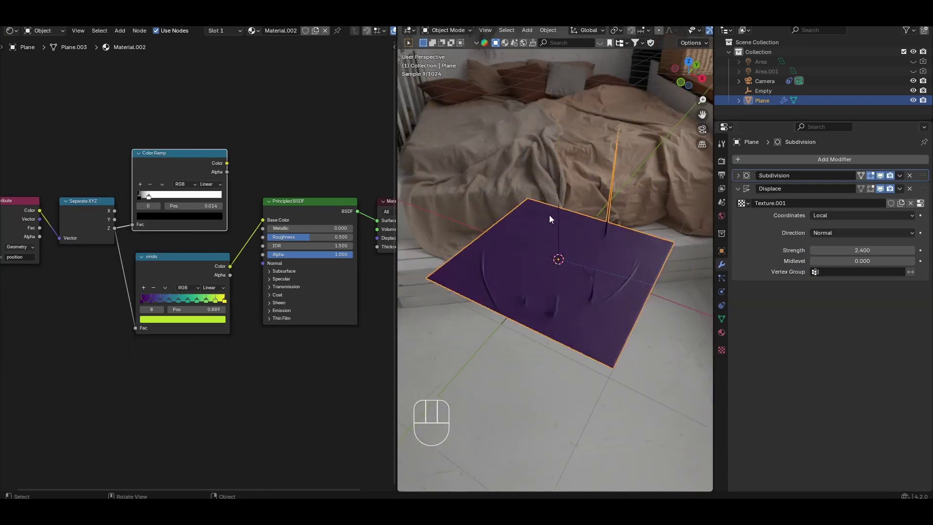
{"action": "scroll", "coordinate": [545, 222], "scroll_direction": "up", "scroll_amount": 3}
{"action": "scroll", "coordinate": [618, 163], "scroll_direction": "up", "scroll_amount": 2}
{"action": "scroll", "coordinate": [618, 162], "scroll_direction": "down", "scroll_amount": 3}
{"action": "left_click_drag", "start_coordinate": [855, 250], "coordinate": [885, 250]}
{"action": "middle_click_drag", "start_coordinate": [529, 319], "coordinate": [526, 311]}
{"action": "scroll", "coordinate": [529, 284], "scroll_direction": "up", "scroll_amount": 3}
{"action": "scroll", "coordinate": [528, 285], "scroll_direction": "down", "scroll_amount": 3}
{"action": "scroll", "coordinate": [666, 32], "scroll_direction": "down", "scroll_amount": 2}
Step: Insert a Map Range node between Separate XYZ's Z output and both color ramps, with Clamp turned off
{"action": "left_click", "coordinate": [665, 31]}
{"action": "key", "text": "ctrl+x"}
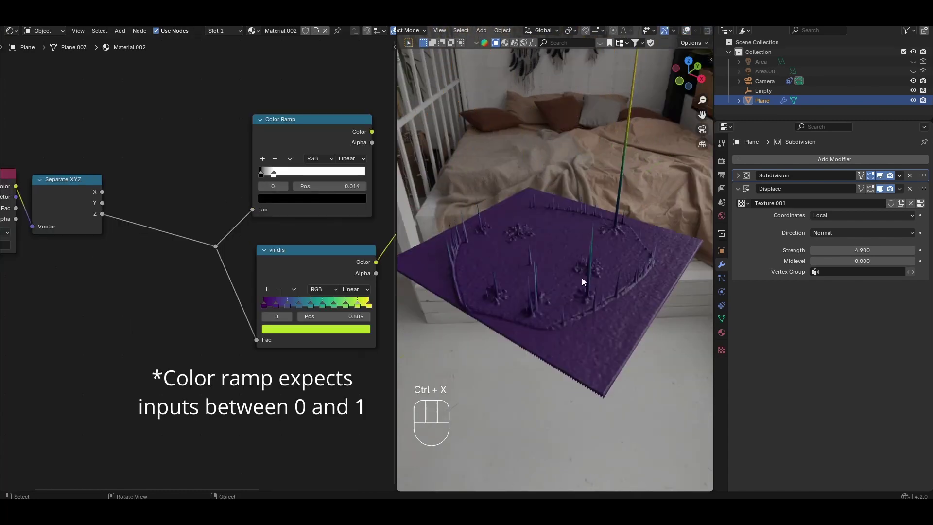
{"action": "key", "text": "shift+a"}
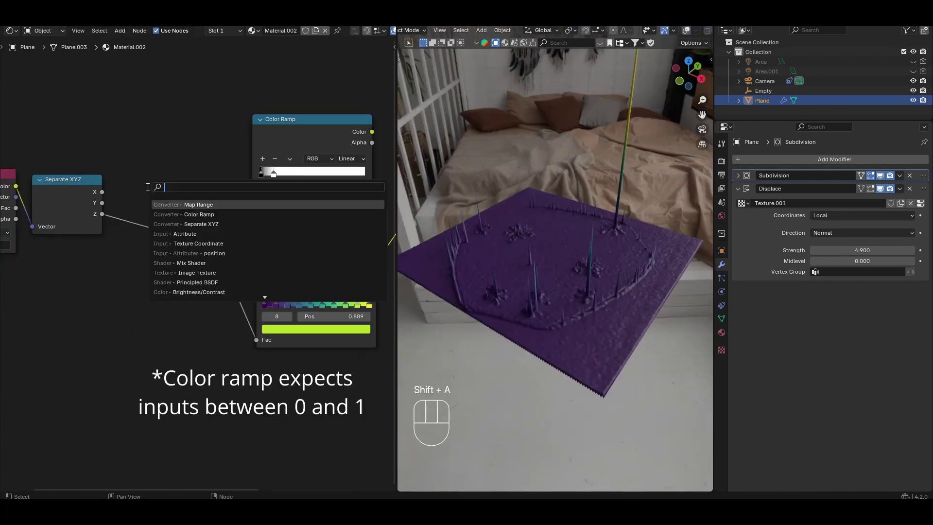
{"action": "key", "text": "Return"}
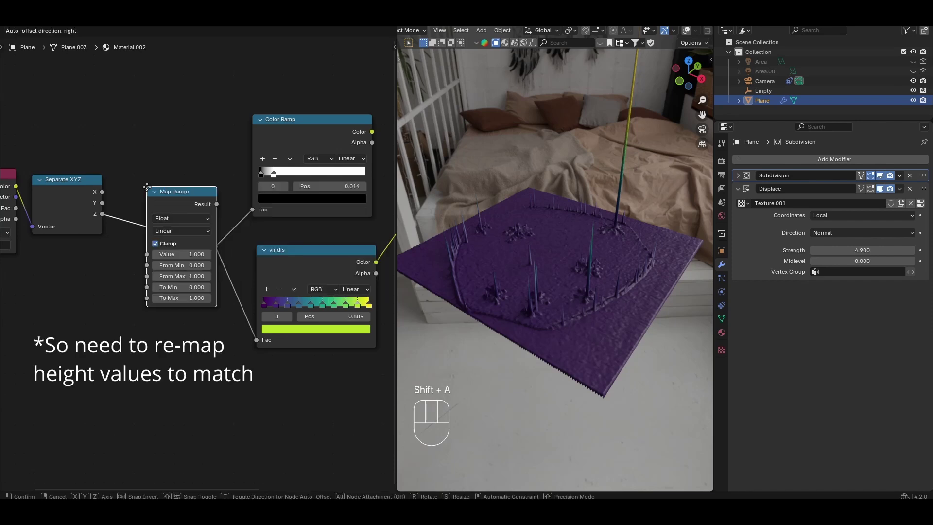
{"action": "left_click", "coordinate": [158, 275]}
{"action": "scroll", "coordinate": [158, 277], "scroll_direction": "up", "scroll_amount": 2}
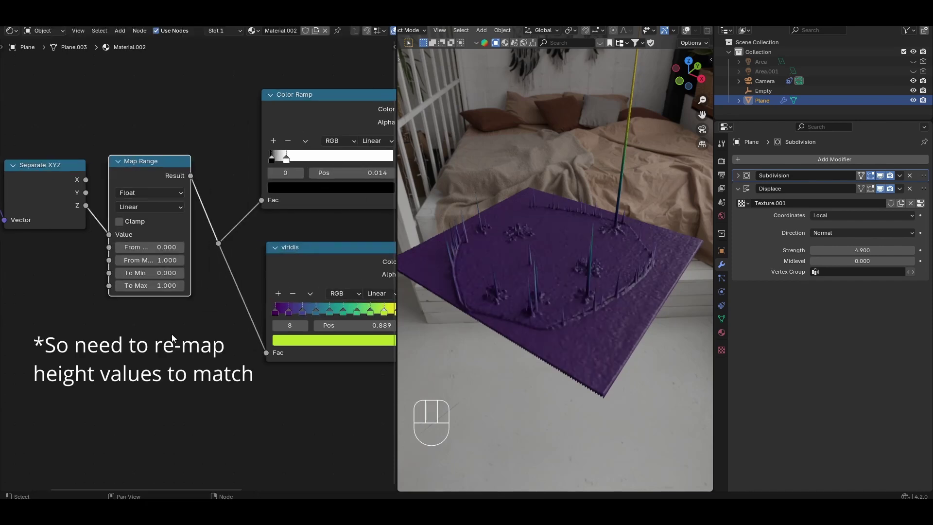
Step: Set the Map Range node's To Max to 15 and inspect the surface coloring from several angles
{"action": "left_click_drag", "start_coordinate": [146, 287], "coordinate": [191, 287]}
{"action": "middle_click_drag", "start_coordinate": [583, 291], "coordinate": [636, 287]}
{"action": "scroll", "coordinate": [580, 304], "scroll_direction": "up", "scroll_amount": 2}
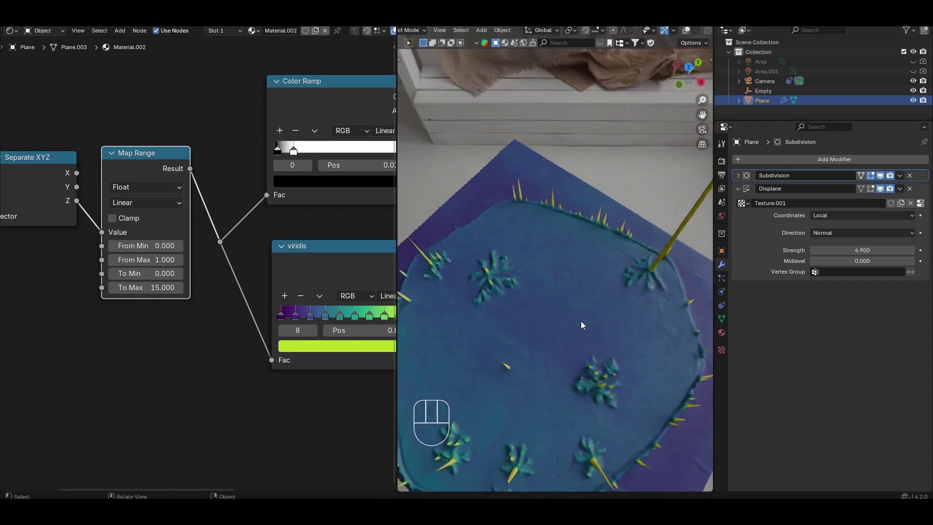
{"action": "scroll", "coordinate": [581, 320], "scroll_direction": "down", "scroll_amount": 2}
{"action": "scroll", "coordinate": [582, 330], "scroll_direction": "up", "scroll_amount": 2}
{"action": "middle_click_drag", "start_coordinate": [581, 331], "coordinate": [617, 288]}
{"action": "scroll", "coordinate": [608, 313], "scroll_direction": "up", "scroll_amount": 2}
{"action": "scroll", "coordinate": [611, 305], "scroll_direction": "down", "scroll_amount": 1}
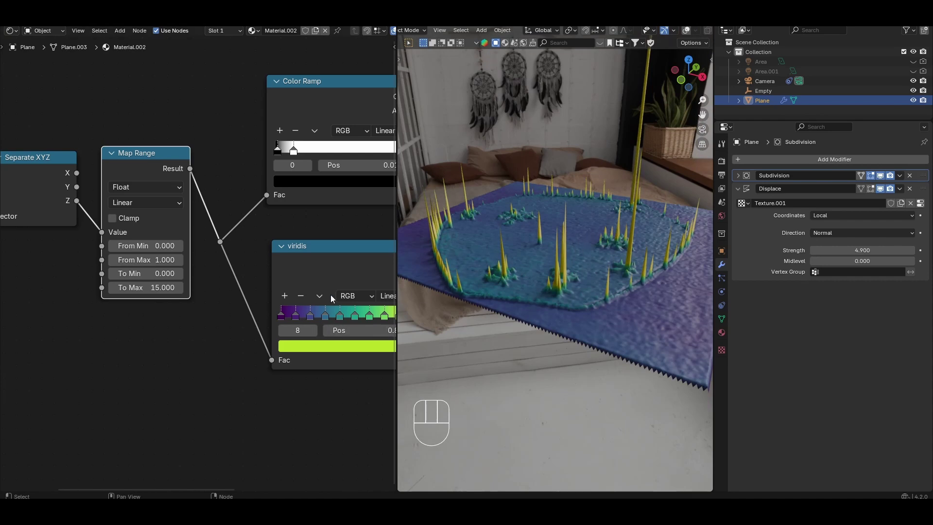
Step: Raise the Map Range node's To Max to 23.8 and widen the 3D viewport to inspect the colored surface
{"action": "left_click_drag", "start_coordinate": [146, 287], "coordinate": [168, 287]}
{"action": "left_click_drag", "start_coordinate": [396, 219], "coordinate": [276, 218]}
{"action": "scroll", "coordinate": [494, 217], "scroll_direction": "down", "scroll_amount": 4}
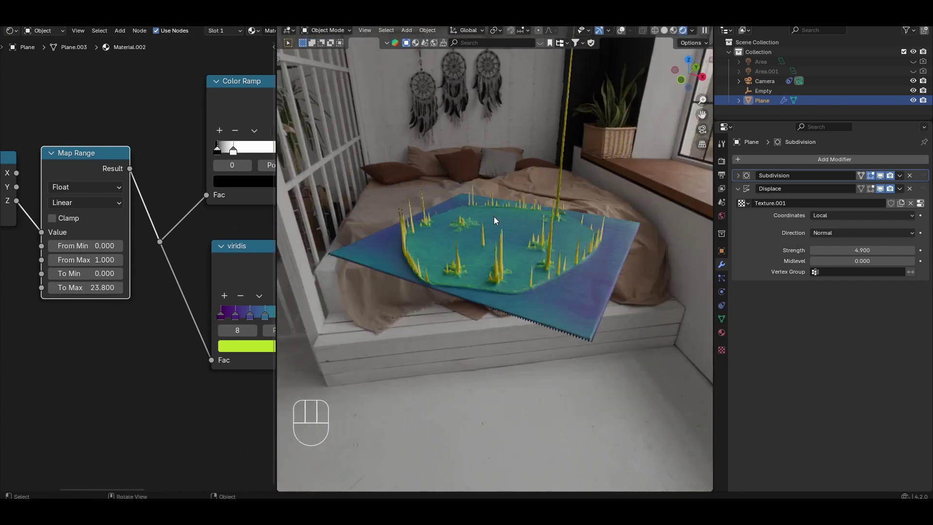
{"action": "middle_click_drag", "start_coordinate": [494, 216], "coordinate": [480, 250]}
{"action": "scroll", "coordinate": [374, 314], "scroll_direction": "up", "scroll_amount": 3}
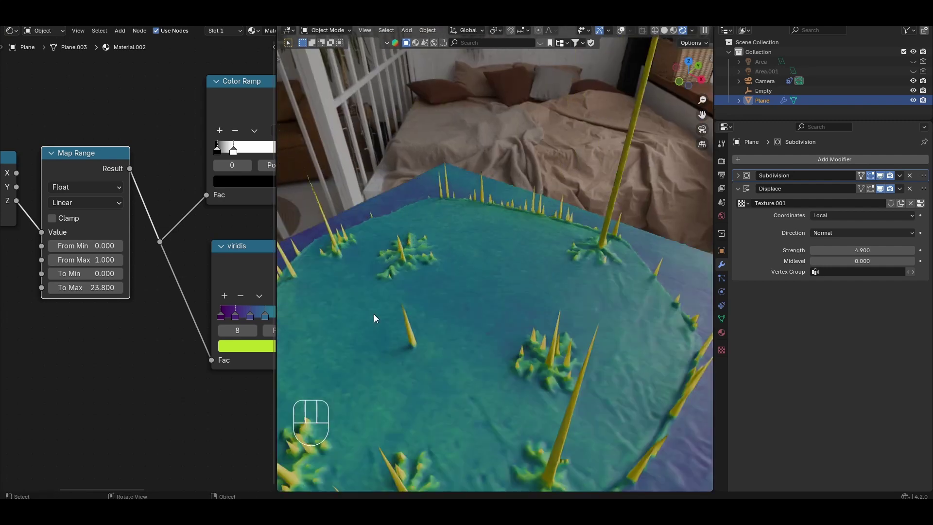
{"action": "scroll", "coordinate": [374, 311], "scroll_direction": "down", "scroll_amount": 2}
{"action": "middle_click_drag", "start_coordinate": [301, 343], "coordinate": [515, 348], "text": "shift"}
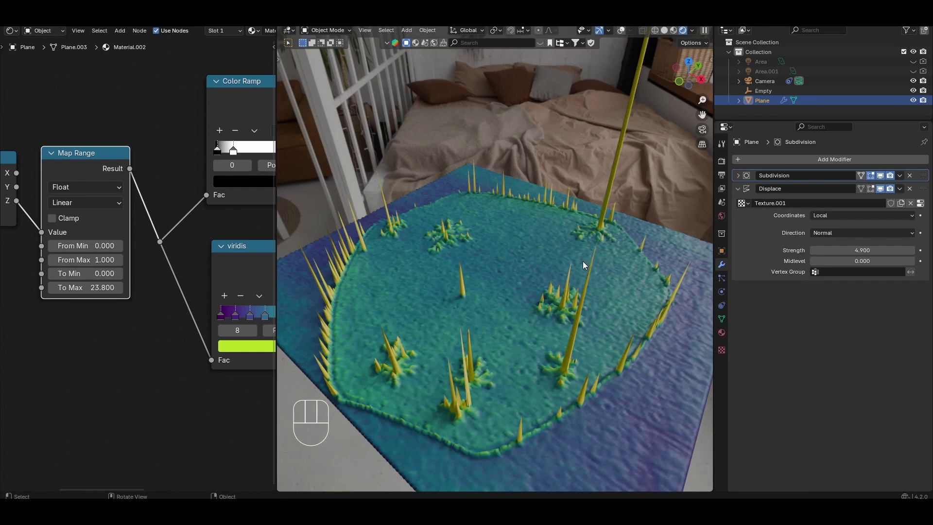
{"action": "scroll", "coordinate": [411, 272], "scroll_direction": "down", "scroll_amount": 5}
{"action": "middle_click_drag", "start_coordinate": [415, 276], "coordinate": [428, 261]}
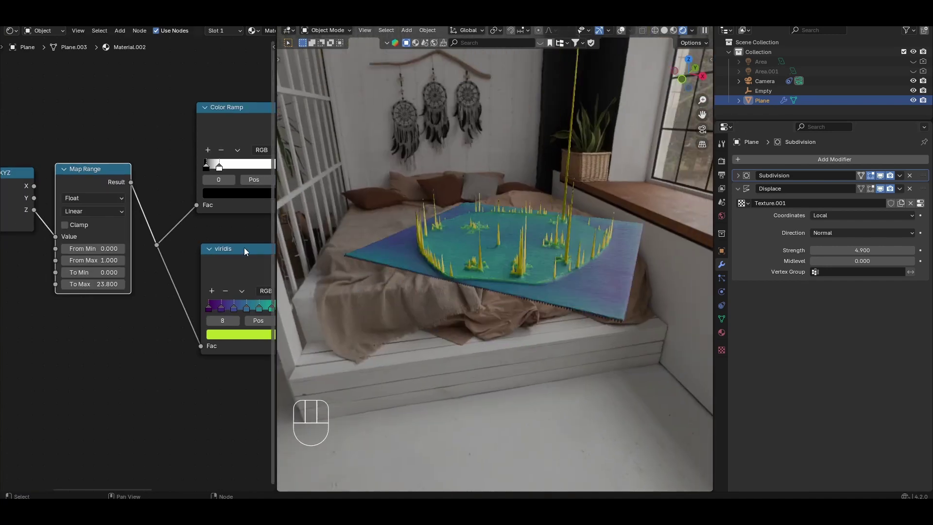
Step: Create a 10-step Spectral color ramp from the matplotlib library with the Colormaps add-on, and hide the add-on's options
{"action": "middle_click_drag", "start_coordinate": [218, 249], "coordinate": [78, 251]}
{"action": "key", "text": "n"}
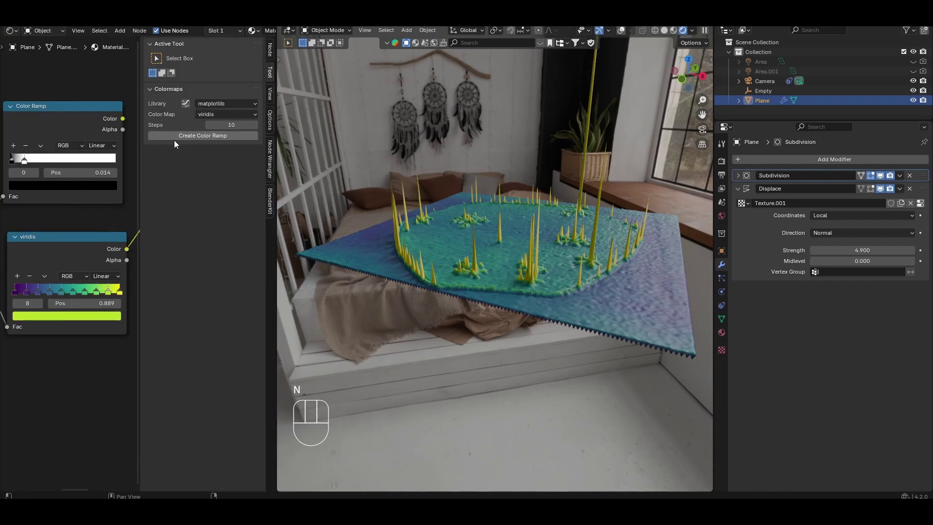
{"action": "left_click", "coordinate": [222, 114]}
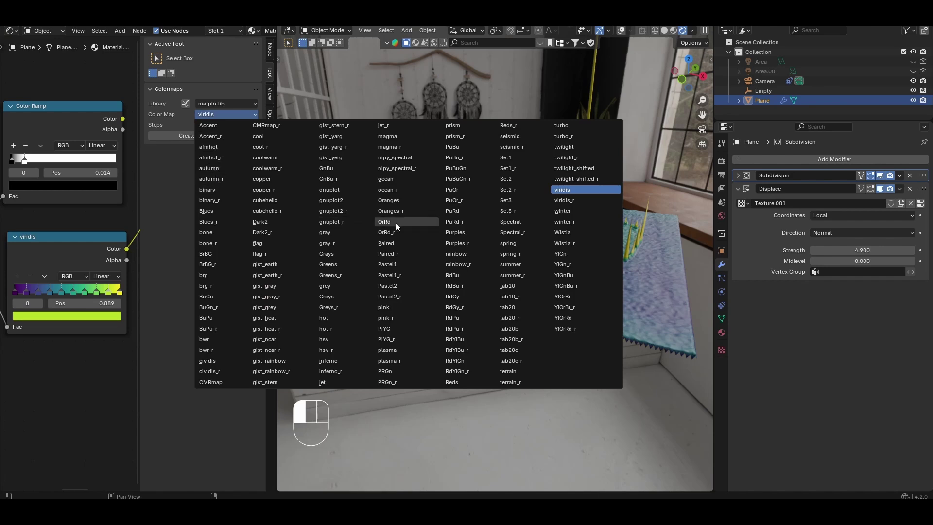
{"action": "left_click", "coordinate": [523, 218]}
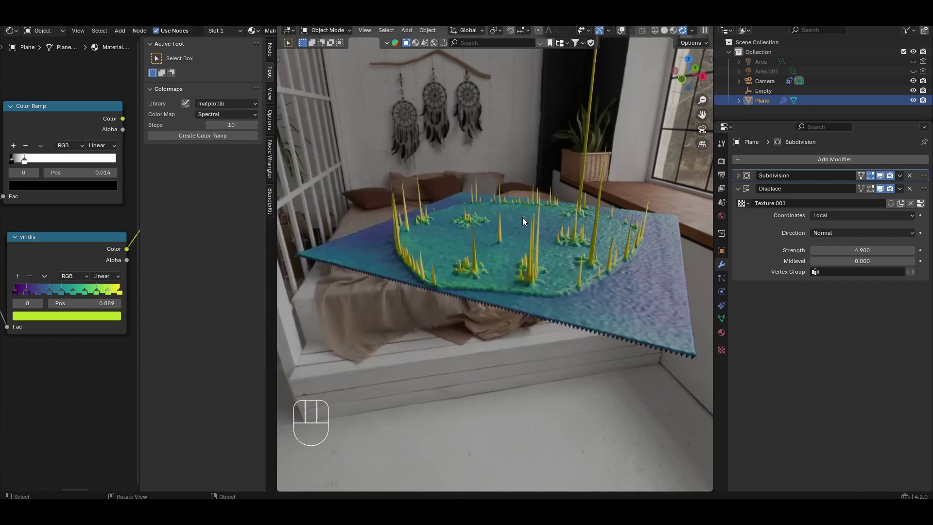
{"action": "left_click", "coordinate": [209, 137]}
{"action": "key", "text": "n"}
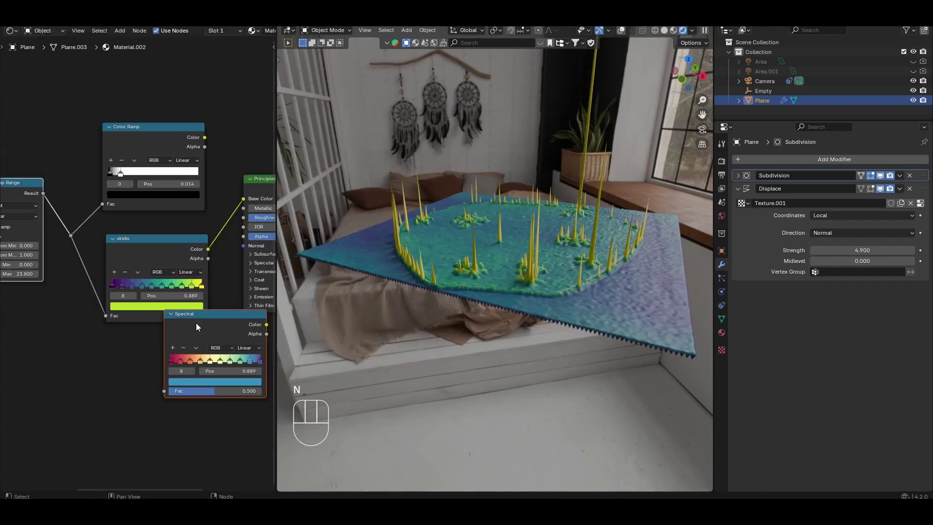
Step: Place the Spectral ramp below viridis, feed the Map Range result into its Fac and connect its Color to Base Color
{"action": "left_click", "coordinate": [154, 354]}
{"action": "left_click_drag", "start_coordinate": [71, 235], "coordinate": [109, 410]}
{"action": "left_click_drag", "start_coordinate": [212, 345], "coordinate": [243, 198]}
{"action": "key", "text": "Home"}
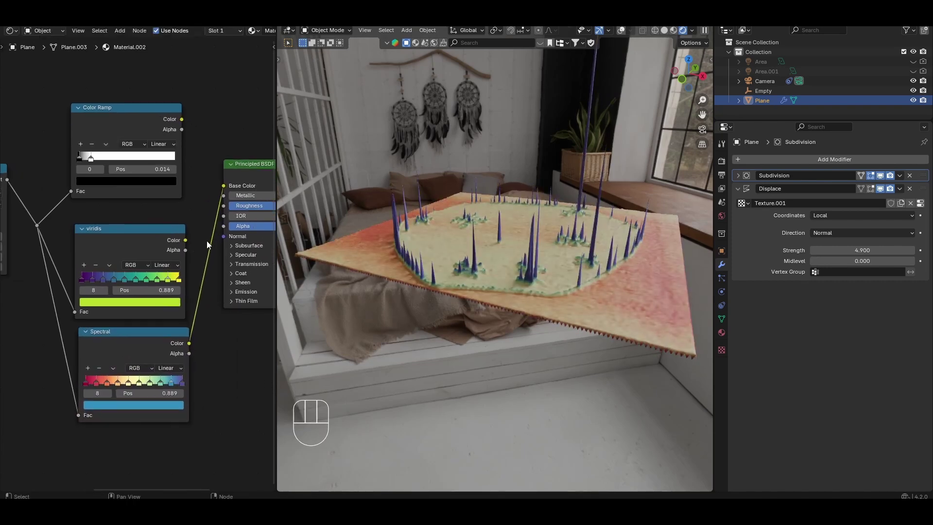
Step: Raise the plane's Displace strength to 16 and lower the Map Range node's To Max to rebalance the colors
{"action": "scroll", "coordinate": [573, 237], "scroll_direction": "down", "scroll_amount": 2}
{"action": "middle_click_drag", "start_coordinate": [574, 237], "coordinate": [534, 321]}
{"action": "scroll", "coordinate": [538, 254], "scroll_direction": "up", "scroll_amount": 3}
{"action": "left_click_drag", "start_coordinate": [849, 250], "coordinate": [914, 251]}
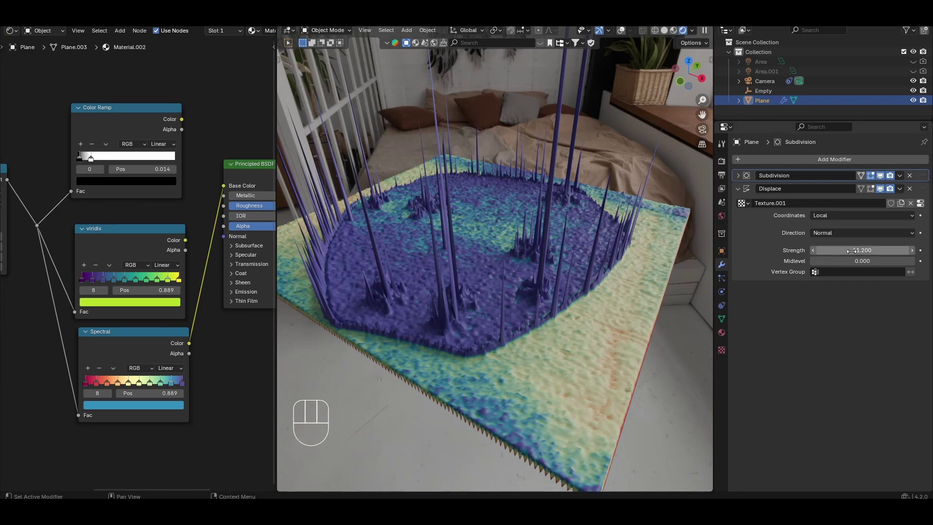
{"action": "left_click_drag", "start_coordinate": [844, 250], "coordinate": [889, 250]}
{"action": "middle_click_drag", "start_coordinate": [154, 320], "coordinate": [248, 322]}
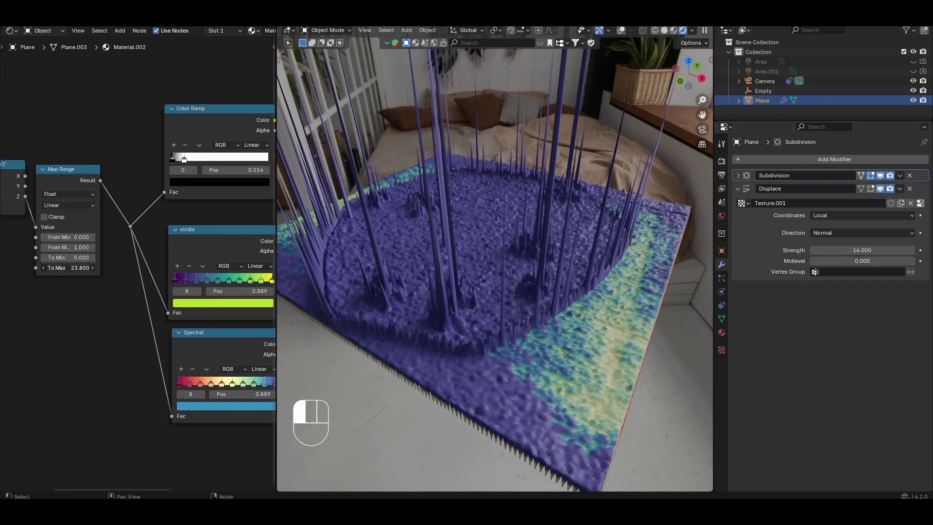
{"action": "left_click_drag", "start_coordinate": [69, 268], "coordinate": [27, 268]}
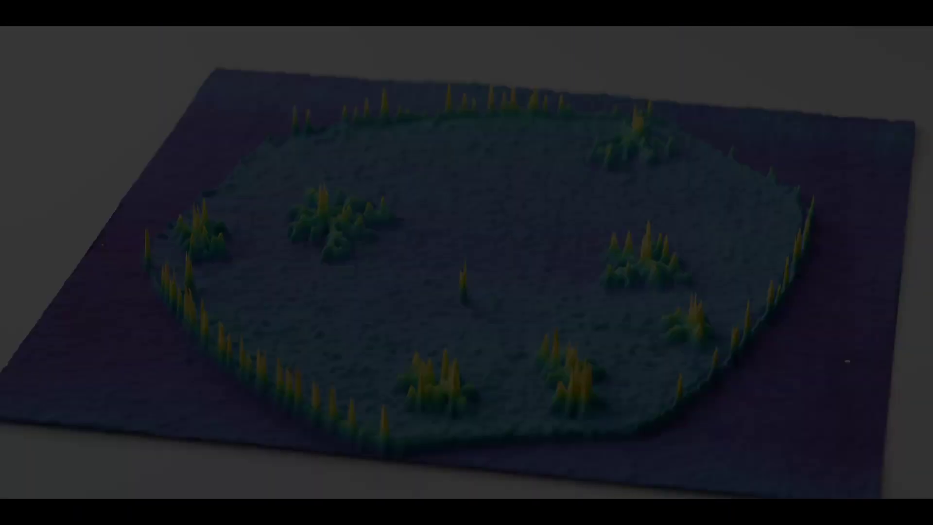